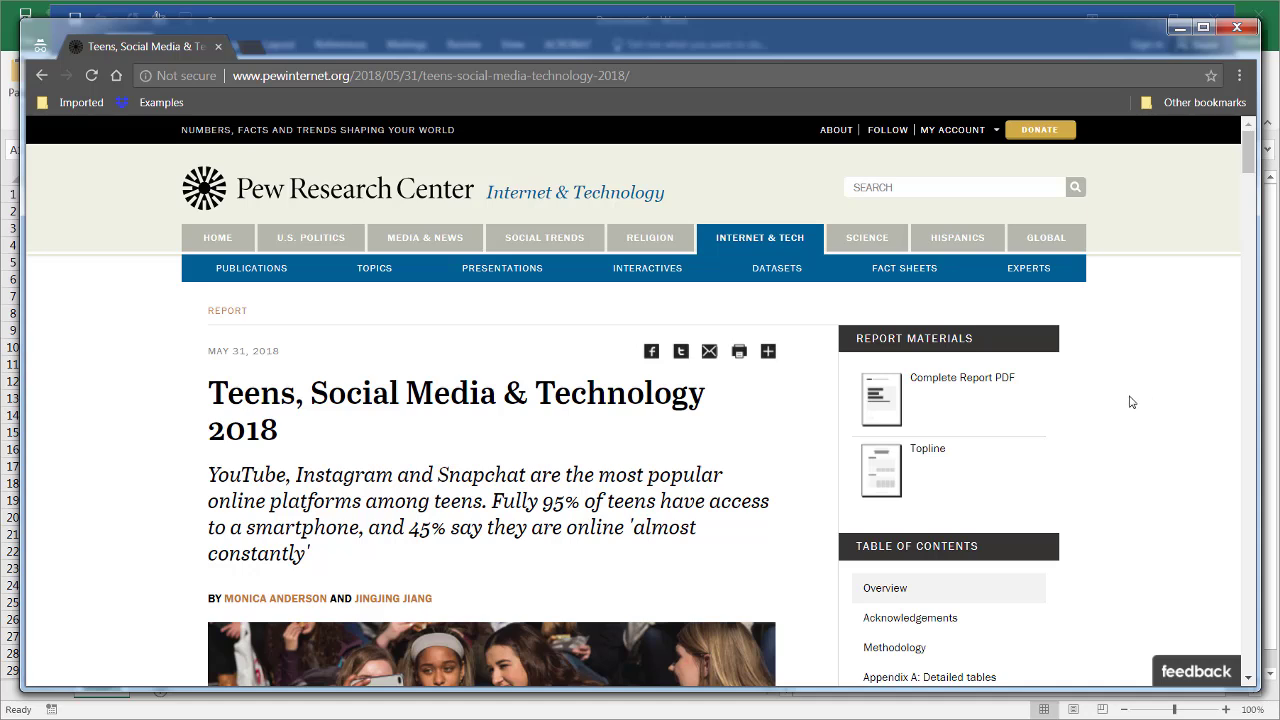
# Step: Open the complete report PDF and select the Appendix A table, title through the $75K and up row
pyautogui.click(996, 386)
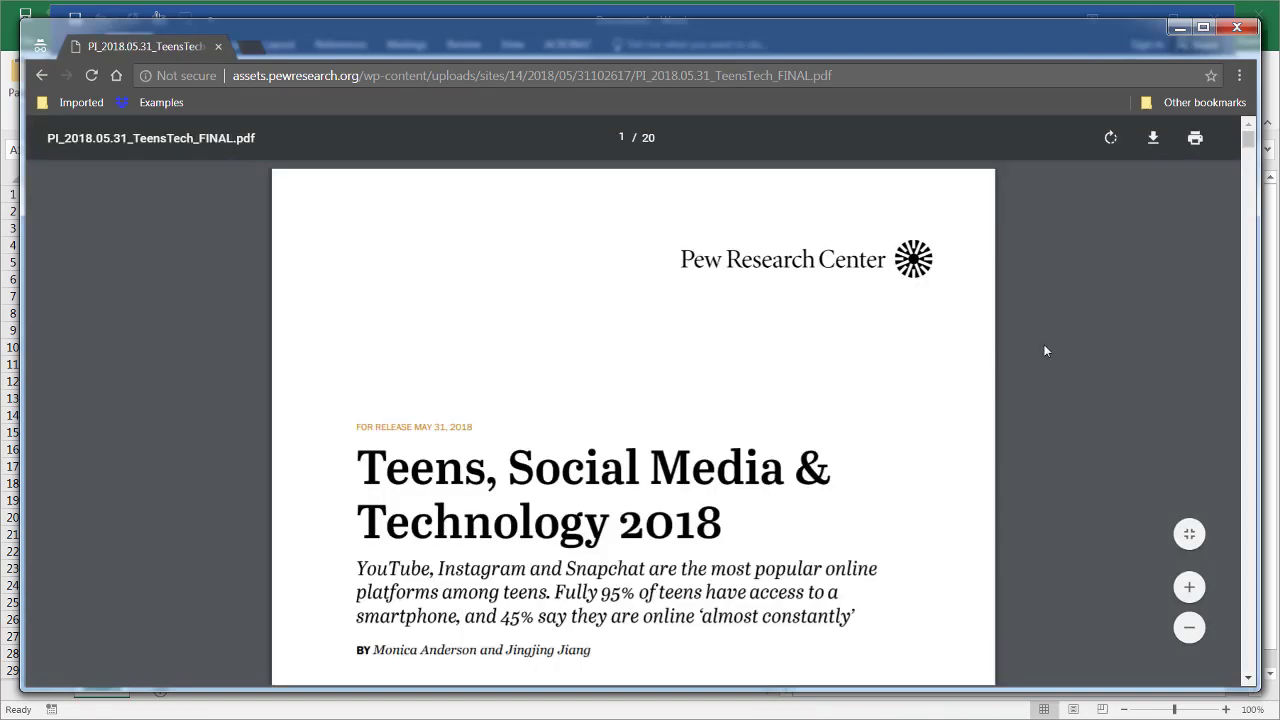
pyautogui.moveTo(1252, 147); pyautogui.dragTo(1266, 524)
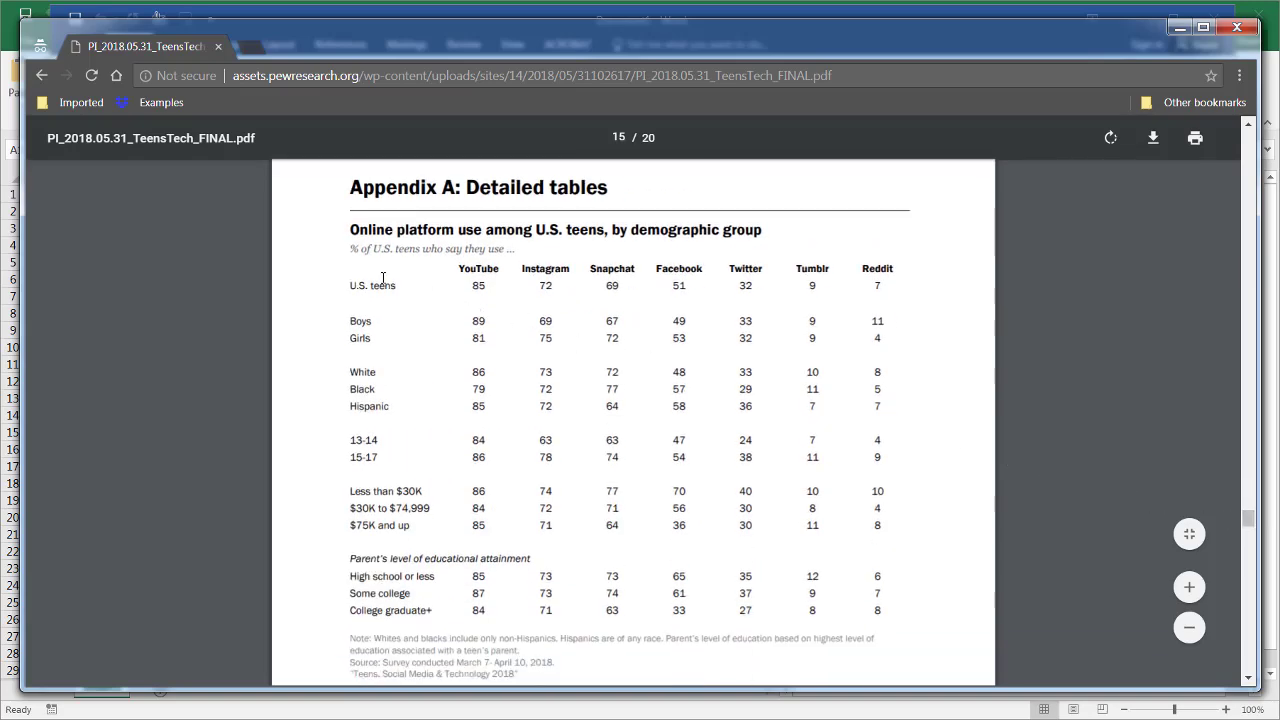
pyautogui.moveTo(364, 250); pyautogui.dragTo(631, 303)
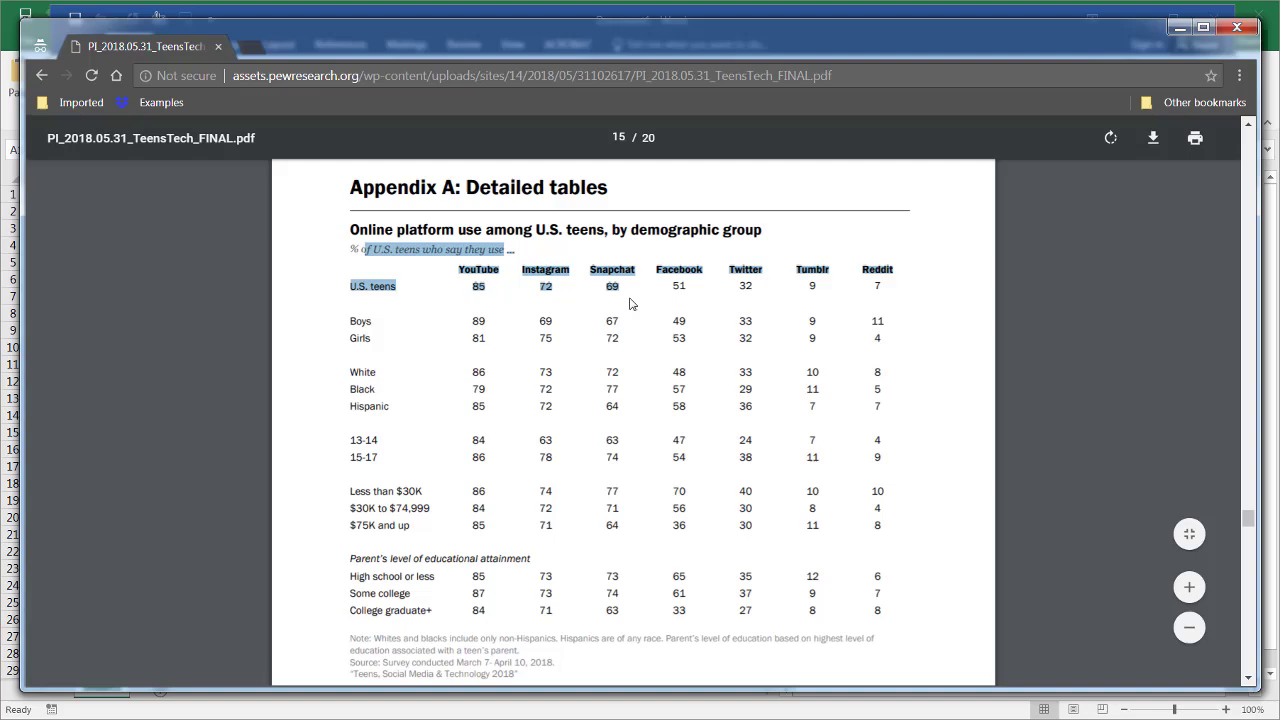
pyautogui.click(372, 265)
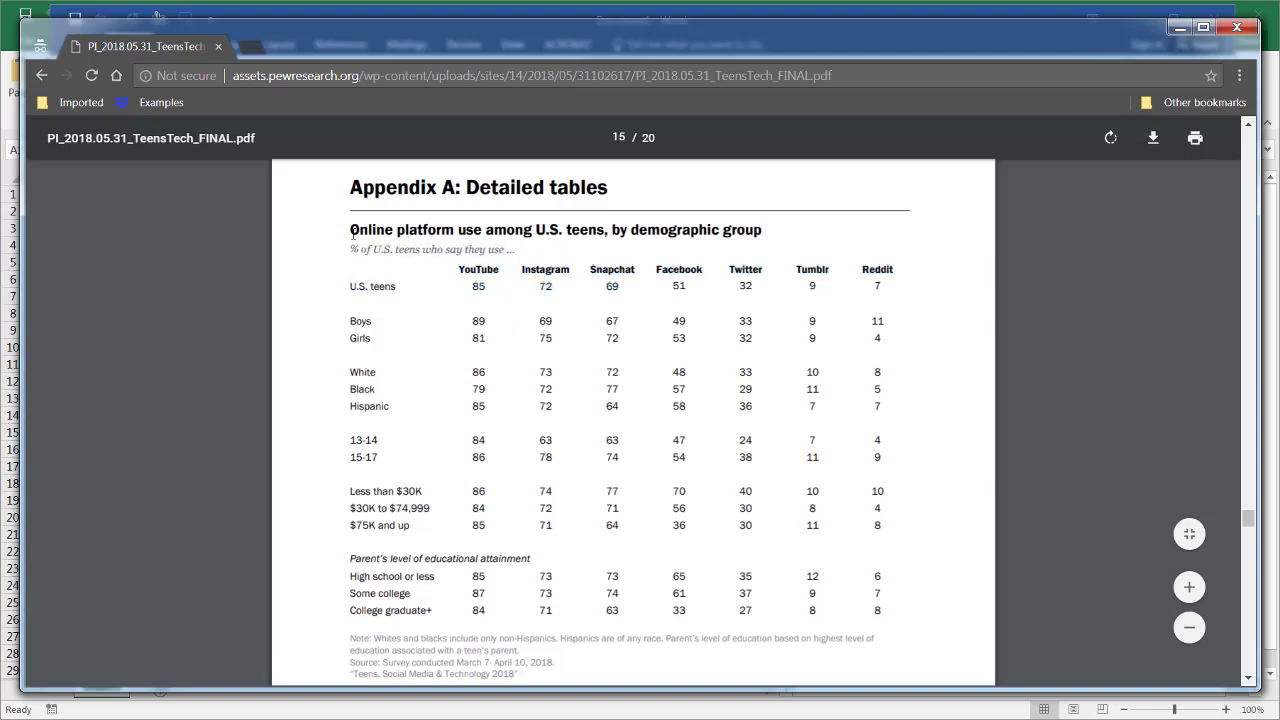
pyautogui.moveTo(483, 265); pyautogui.dragTo(684, 505)
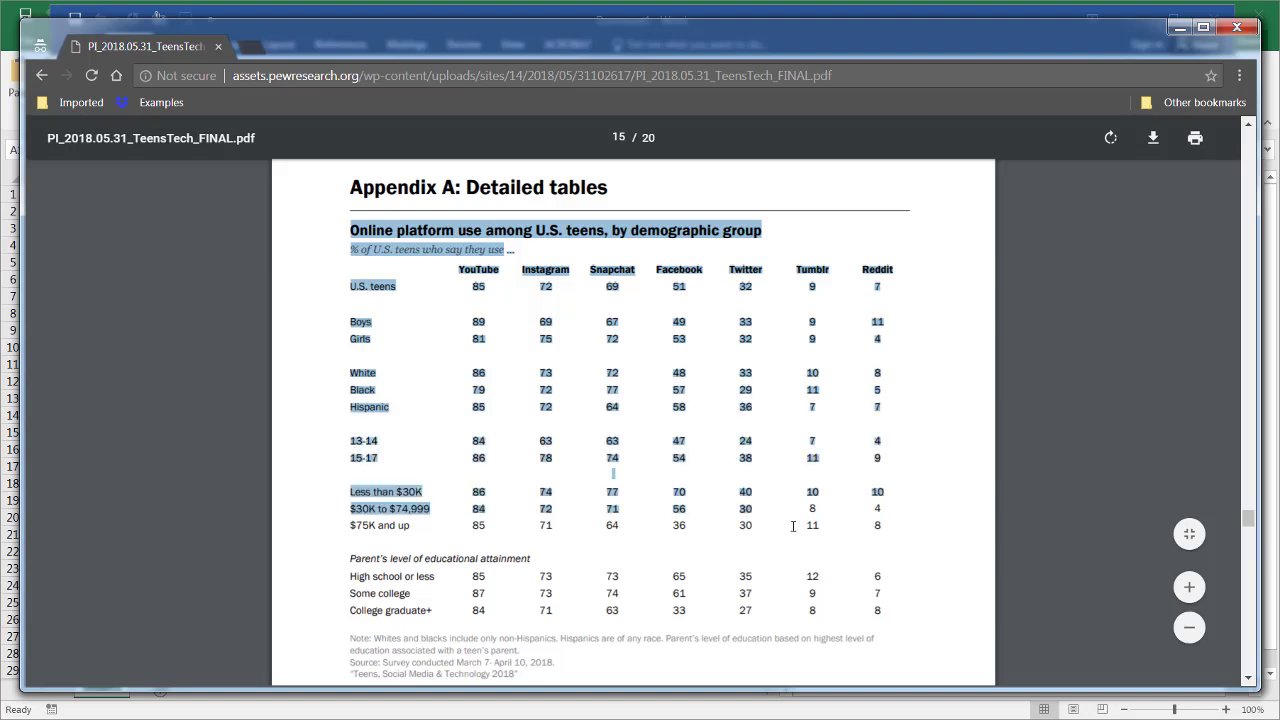
pyautogui.moveTo(793, 527); pyautogui.dragTo(901, 530)
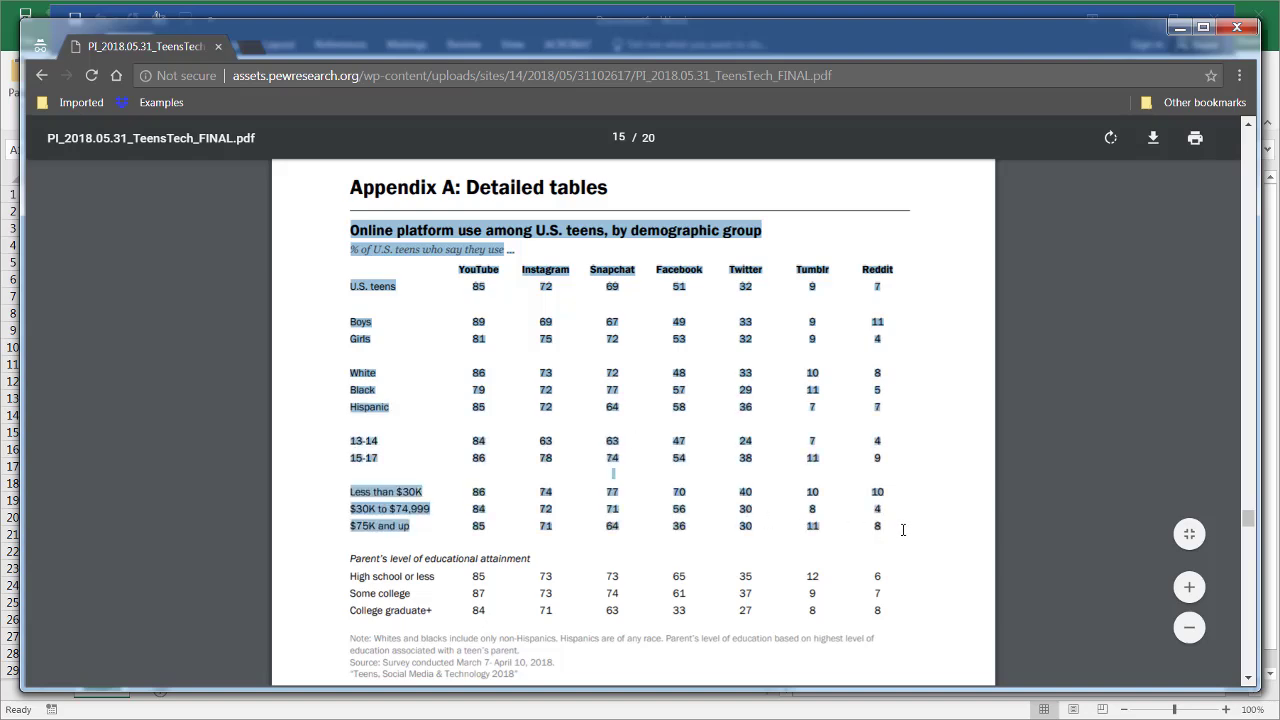
# Step: Copy the table, paste it into A1 with Match Destination Formatting, undo, then bring up blank Word
pyautogui.hotkey('ctrl', 'c')
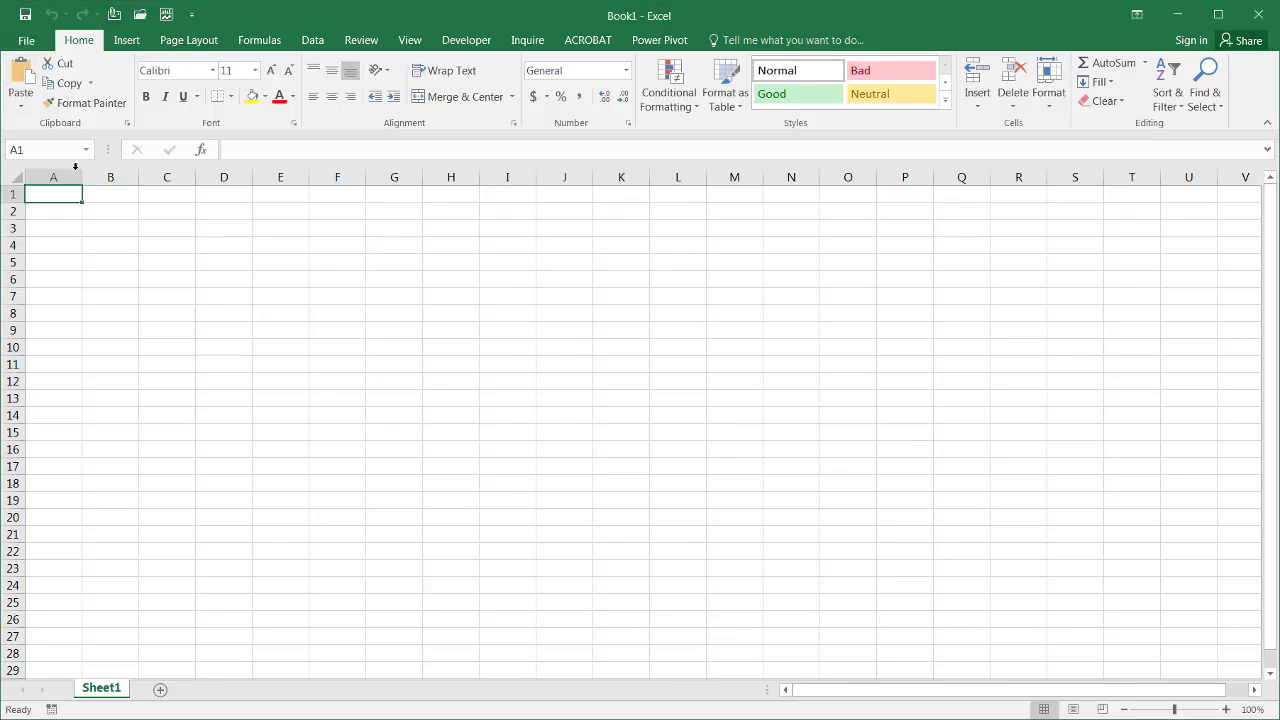
pyautogui.click(20, 104)
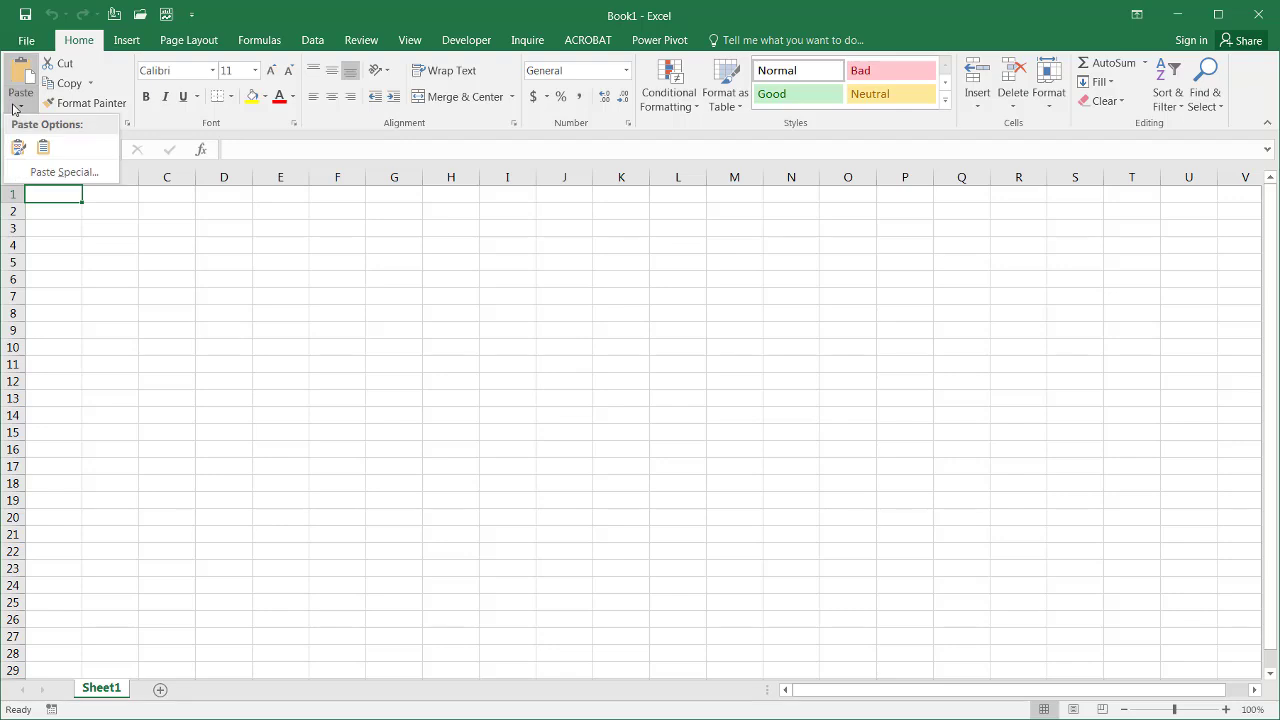
pyautogui.click(44, 150)
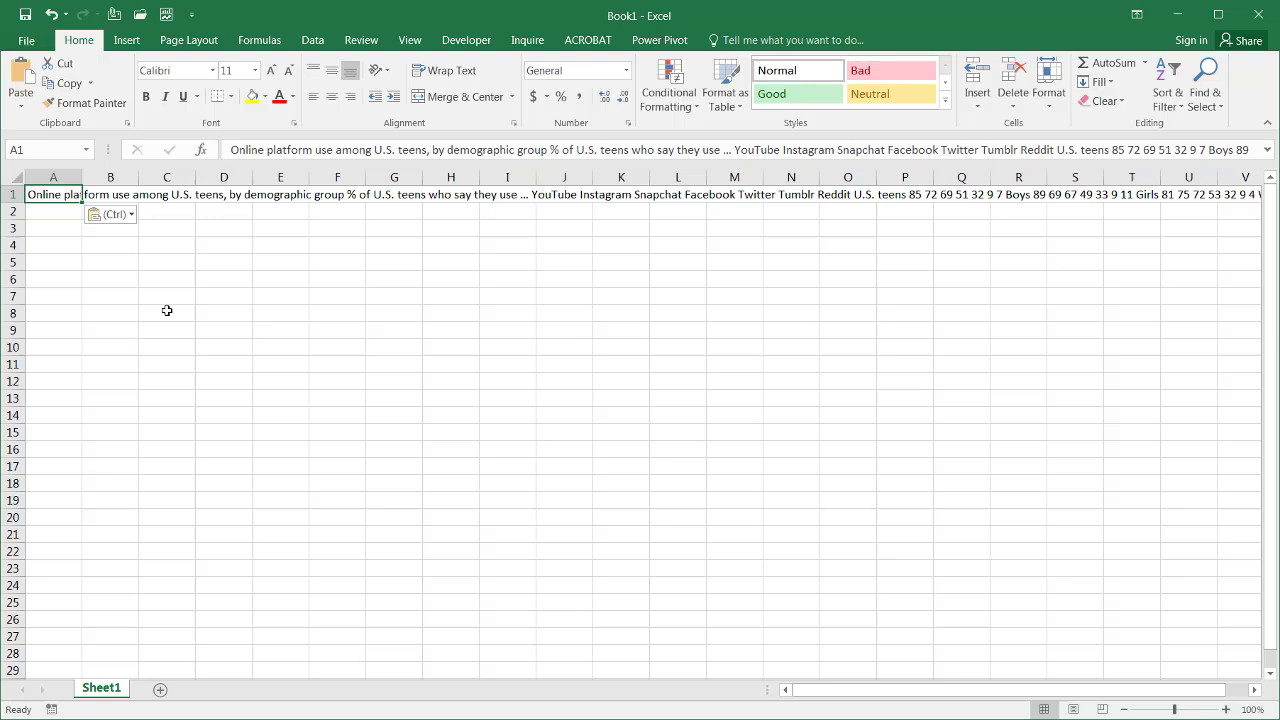
pyautogui.hotkey('ctrl', 'z')
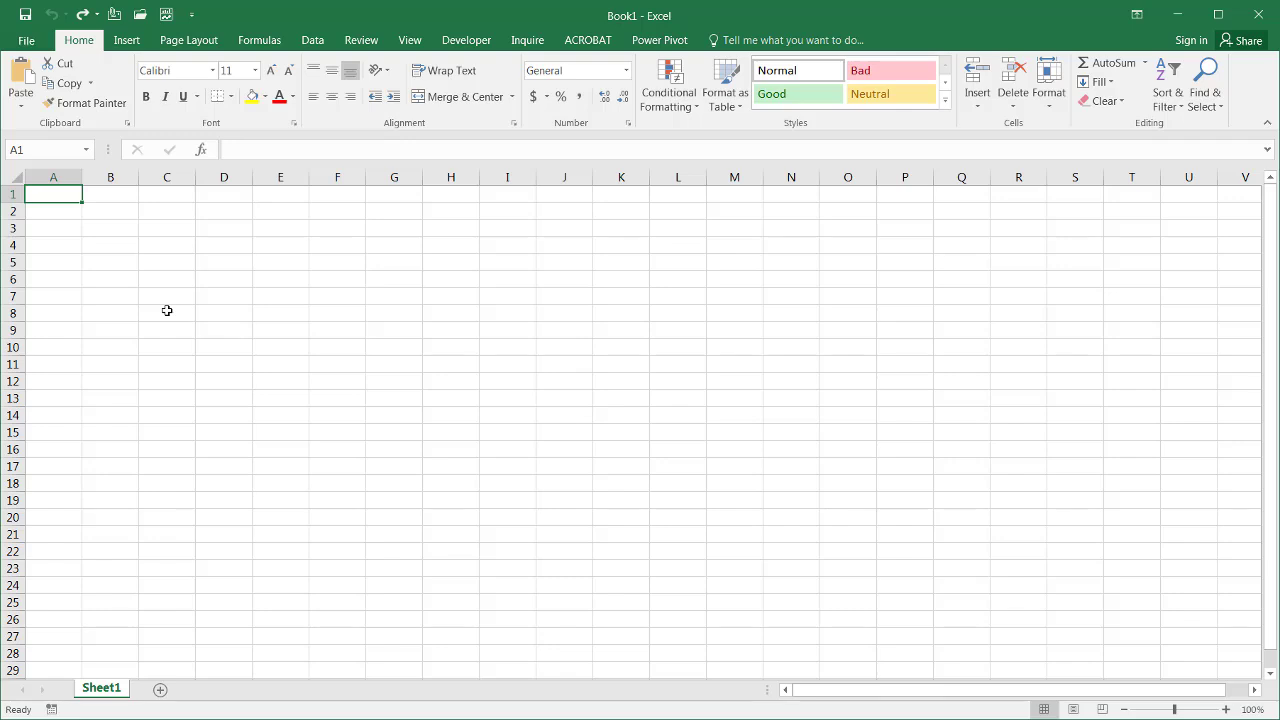
pyautogui.hotkey('alt', 'Tab')
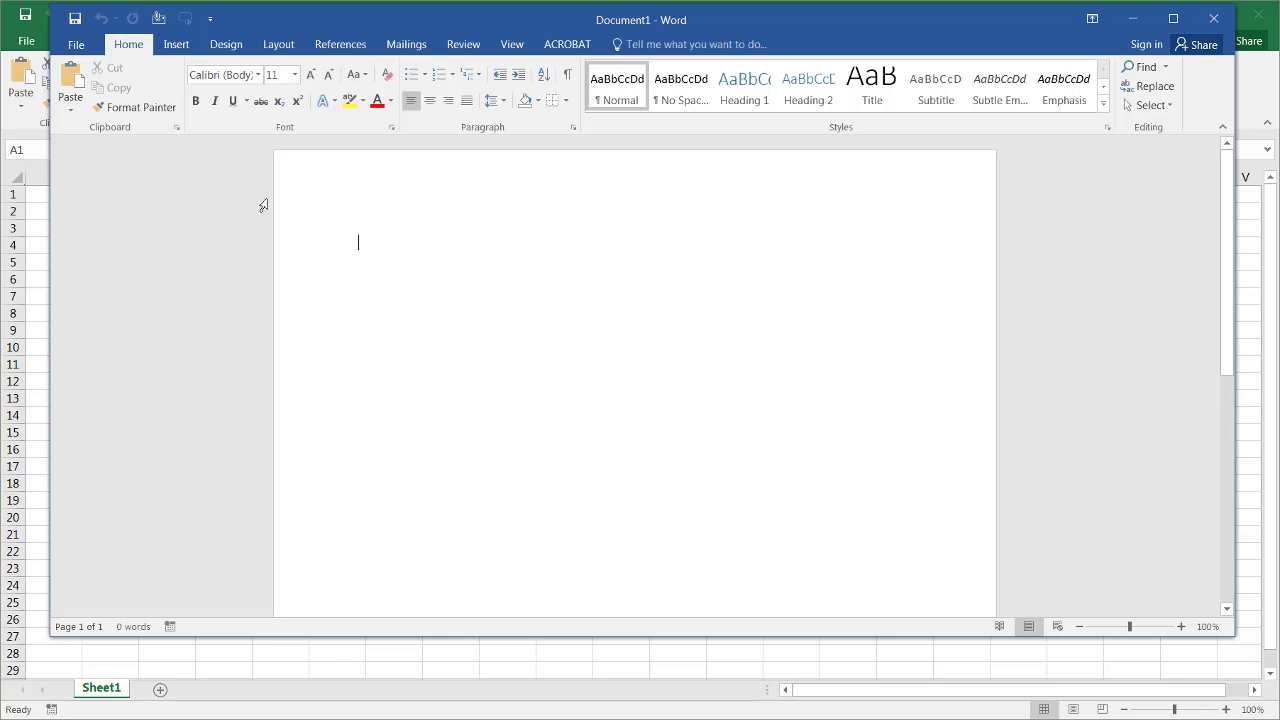
# Step: Bring the Pew report PDF window forward in Chrome and save the PDF to Downloads
pyautogui.click(3, 170)
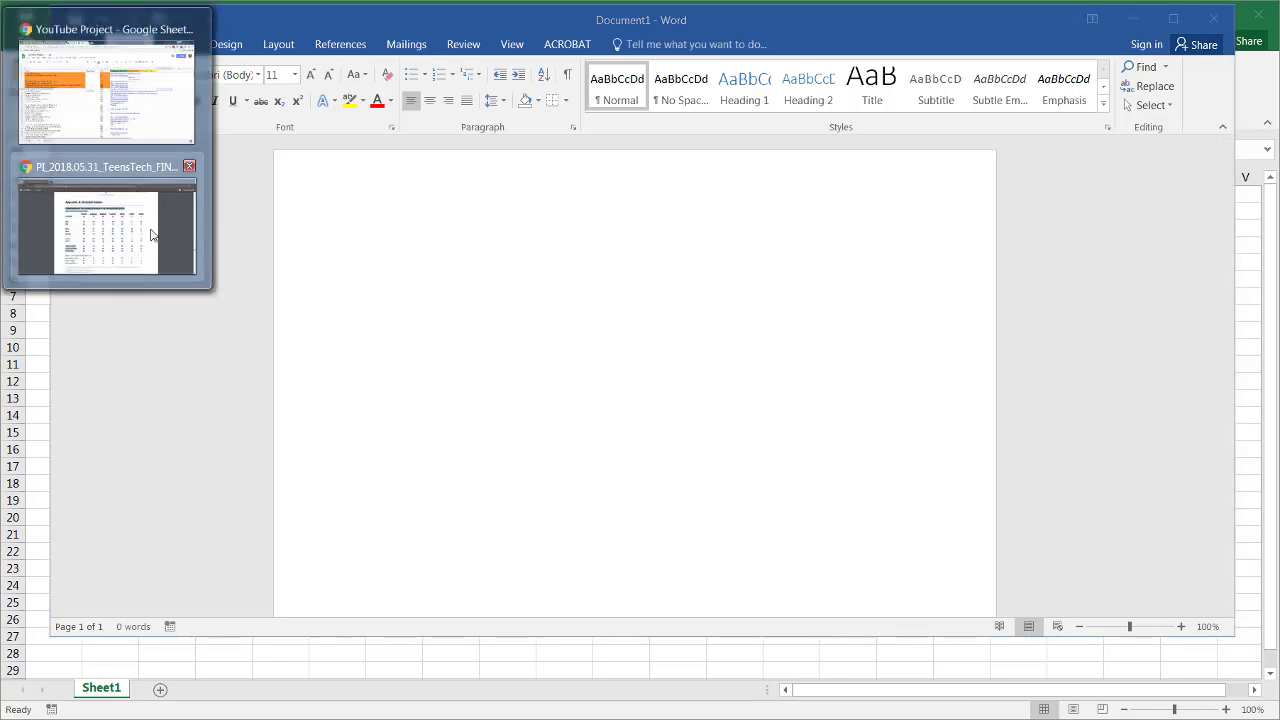
pyautogui.click(171, 243)
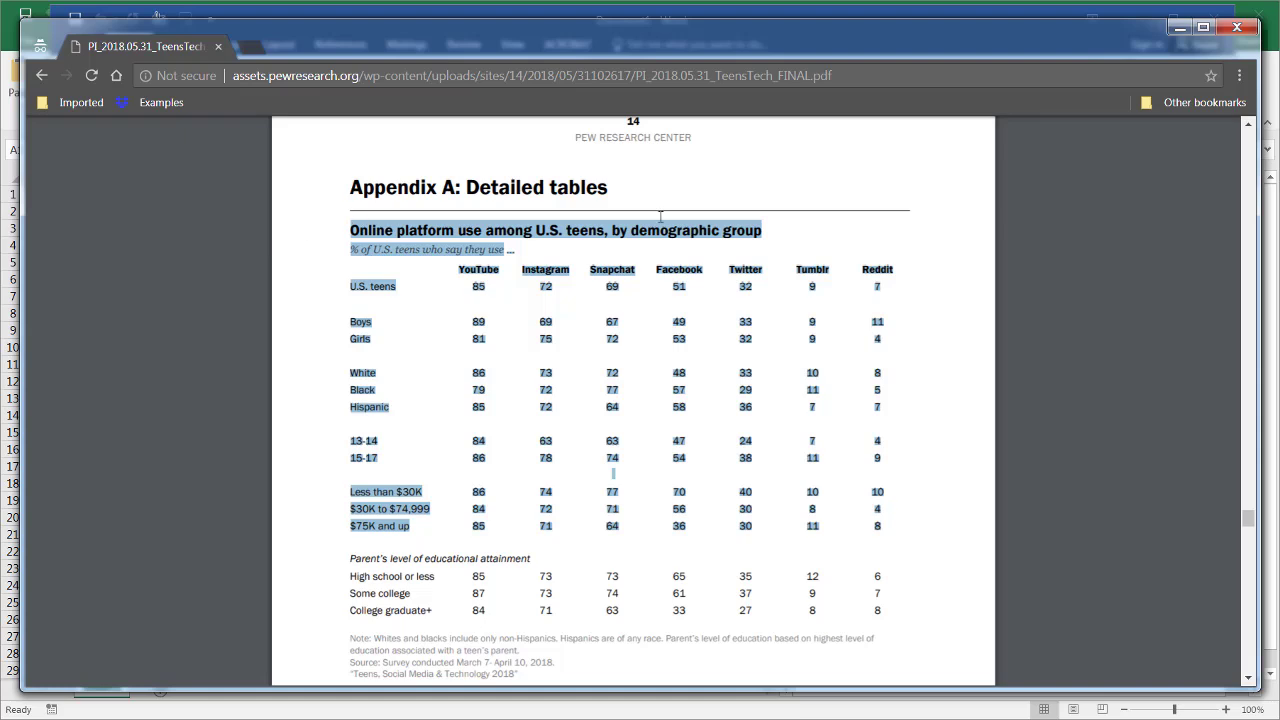
pyautogui.click(960, 252)
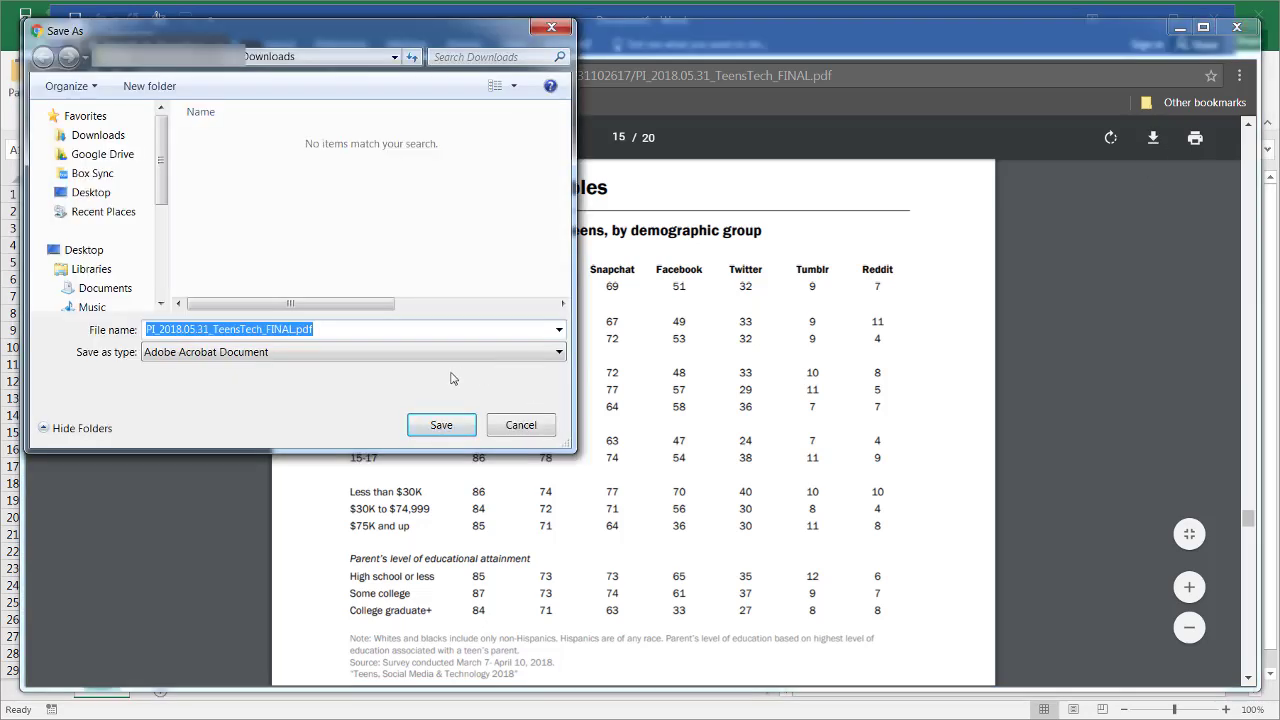
pyautogui.click(441, 425)
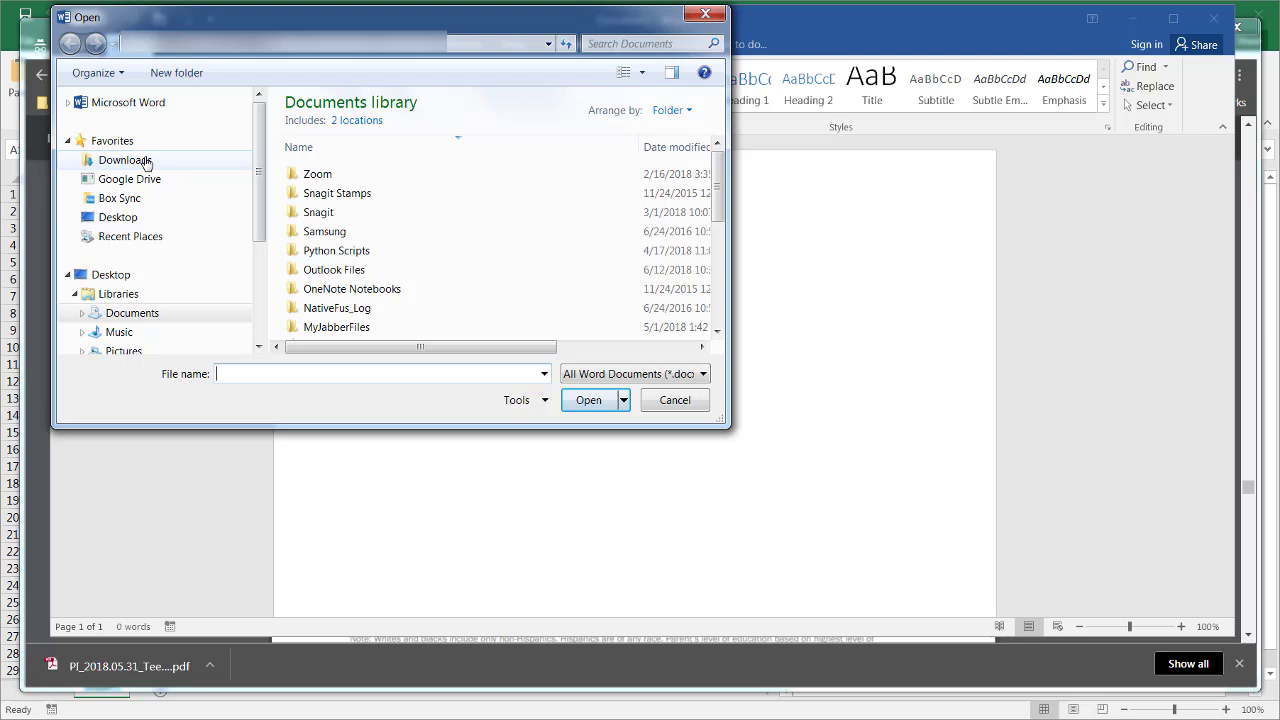
# Step: Open PI_2018.05.31_TeensTech_FINAL.pdf from Downloads in Word and confirm its conversion to a document
pyautogui.click(145, 164)
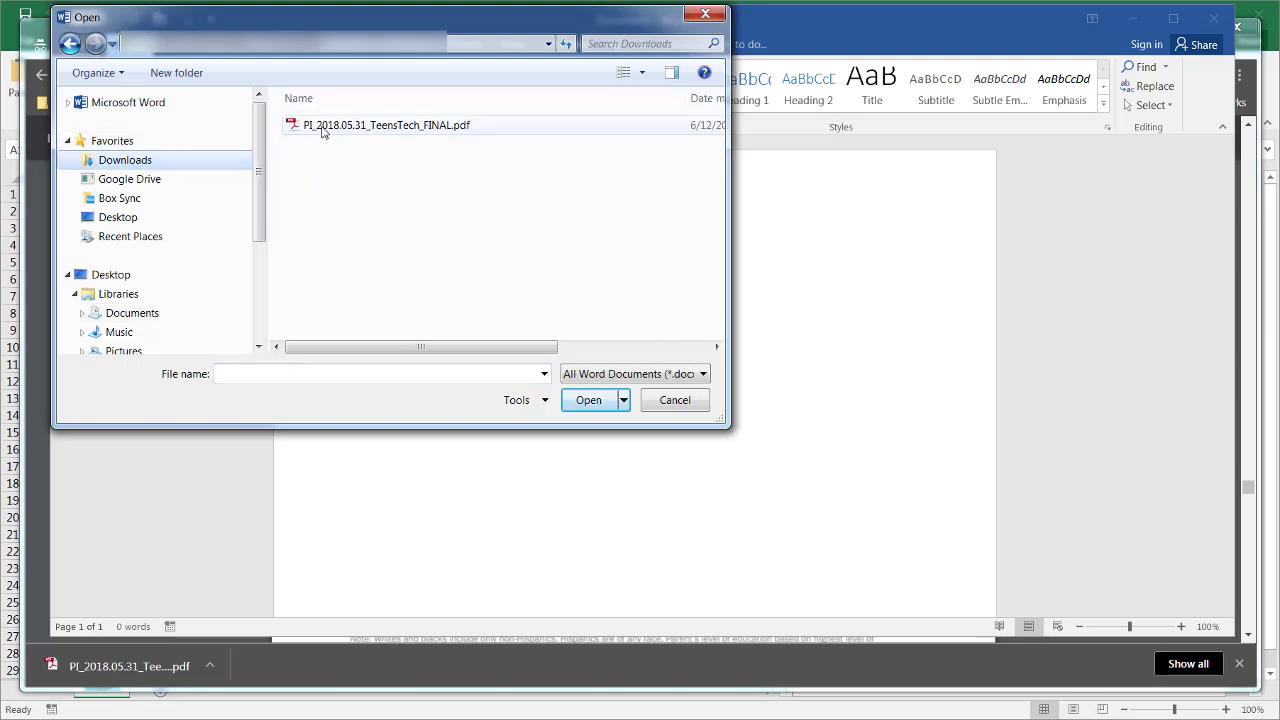
pyautogui.doubleClick(322, 132)
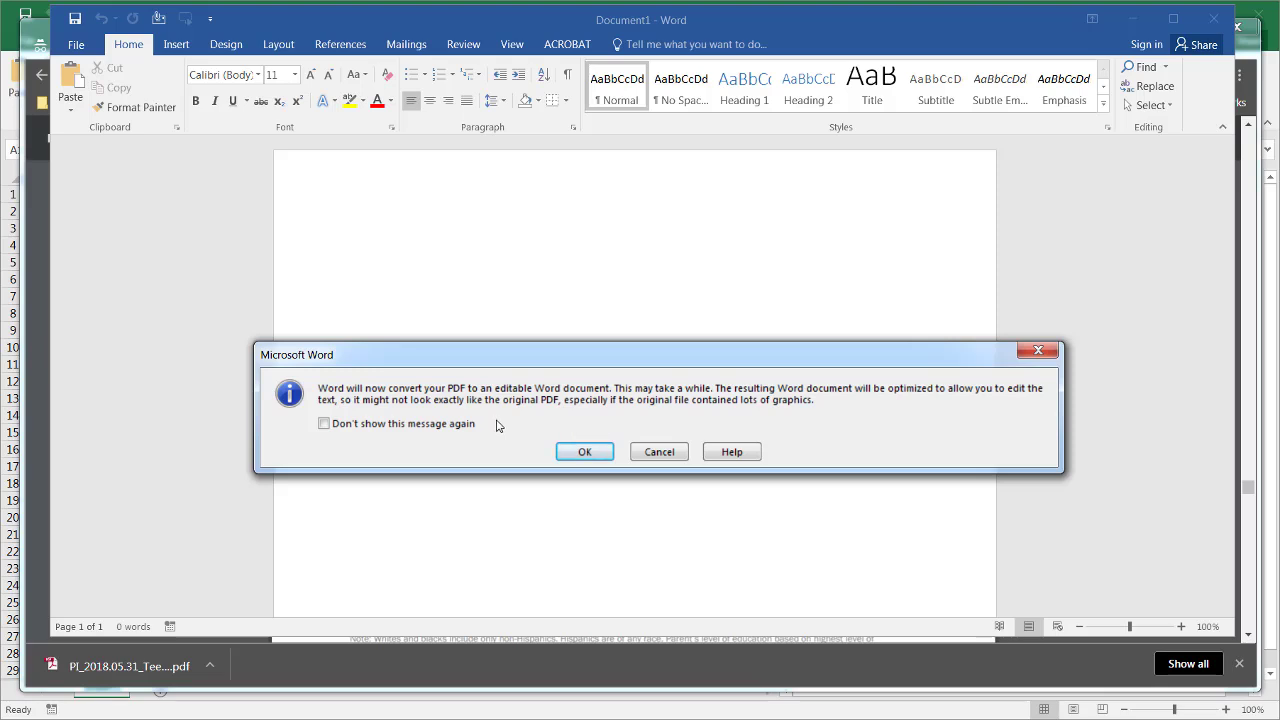
pyautogui.click(597, 455)
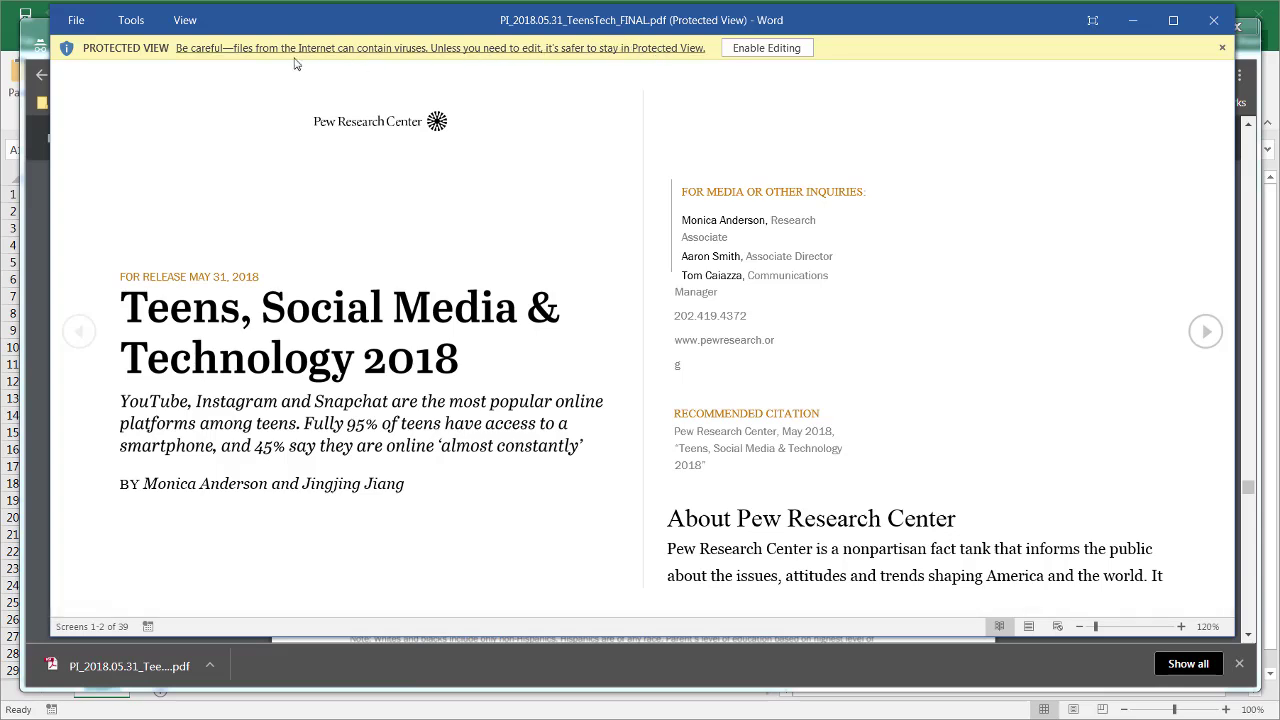
# Step: Enable editing on the converted report and accept the conversion with 'Don't show this message again' ticked
pyautogui.click(775, 50)
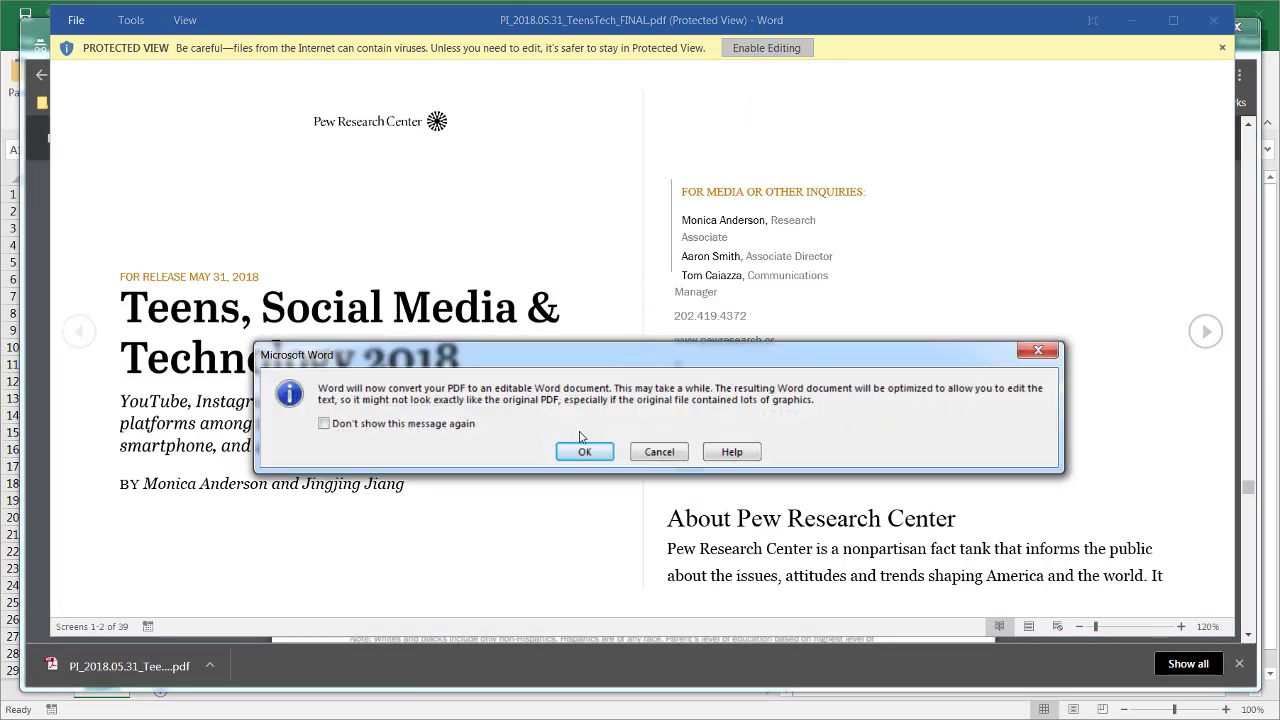
pyautogui.click(324, 423)
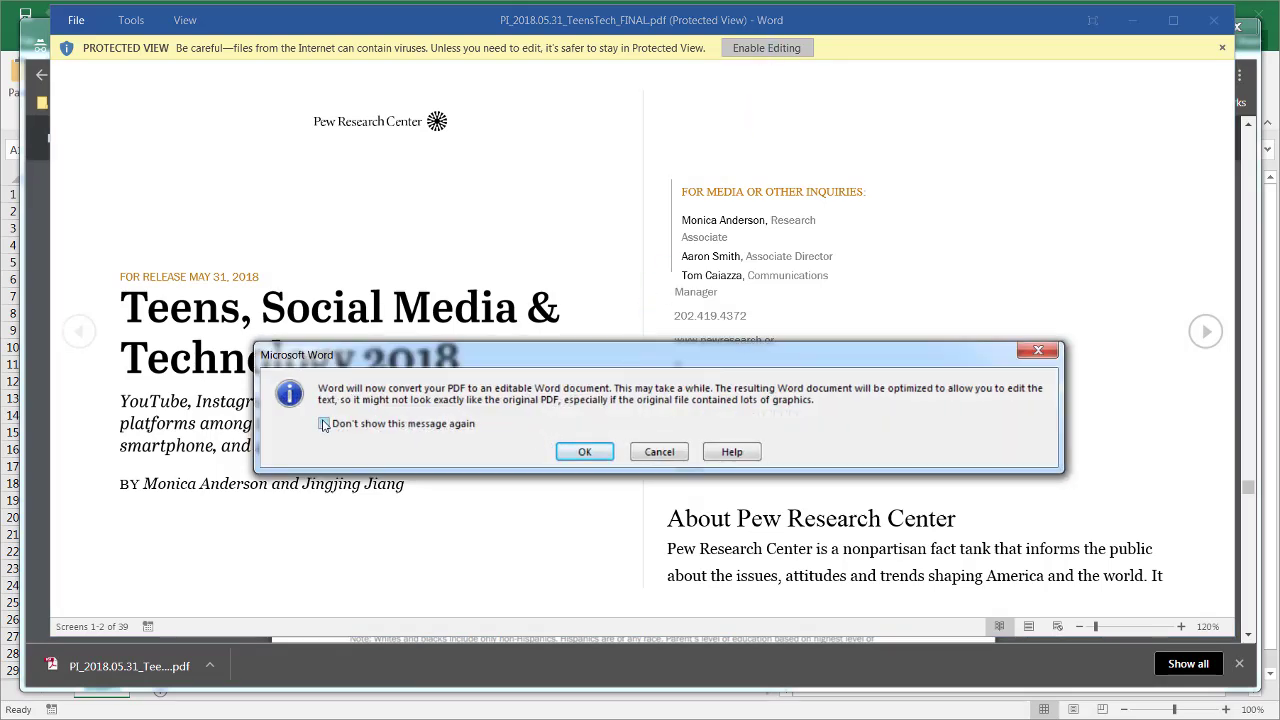
pyautogui.click(567, 453)
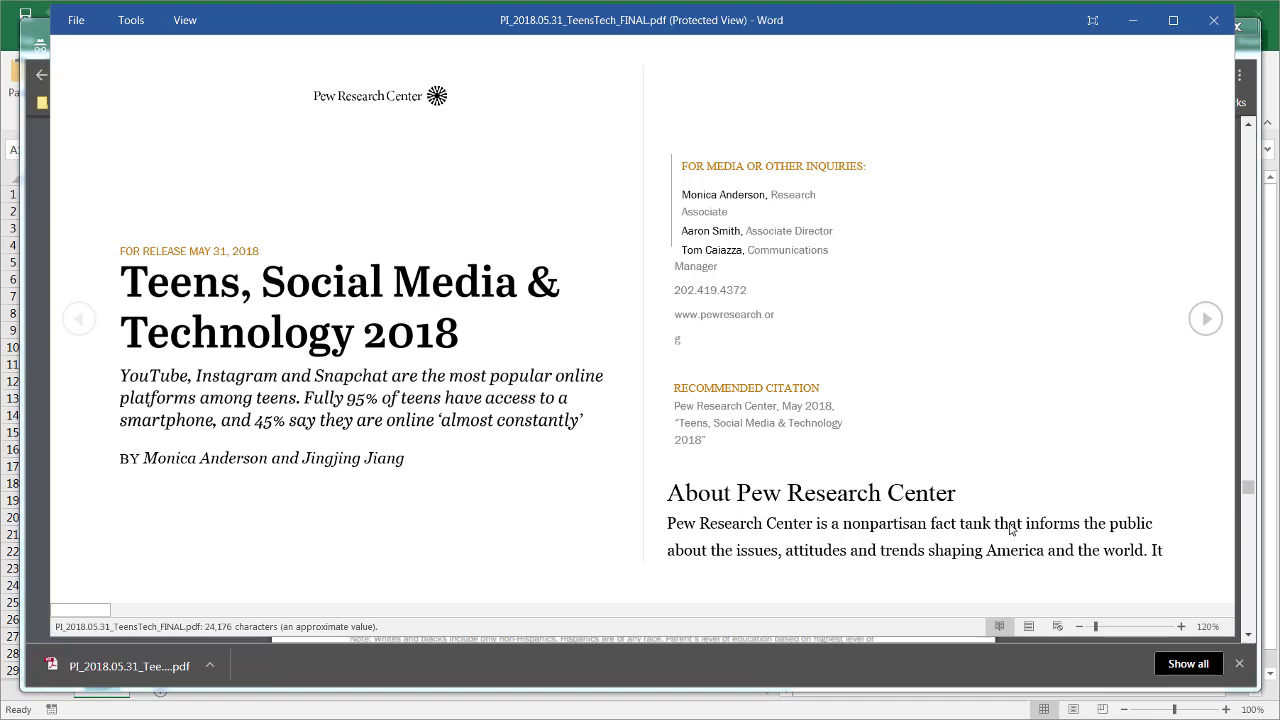
# Step: Switch to page layout and copy the Appendix A table from the 'Online platform use' heading down
pyautogui.click(1029, 626)
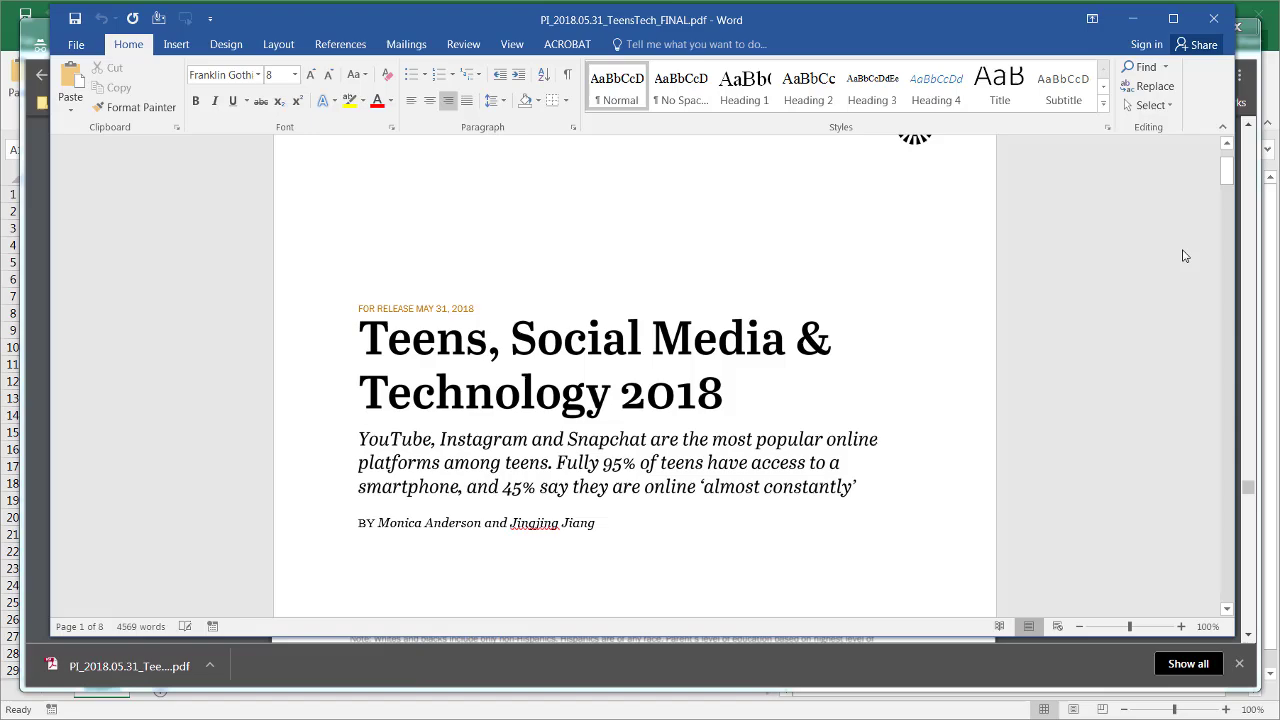
pyautogui.moveTo(1233, 172); pyautogui.dragTo(1218, 462)
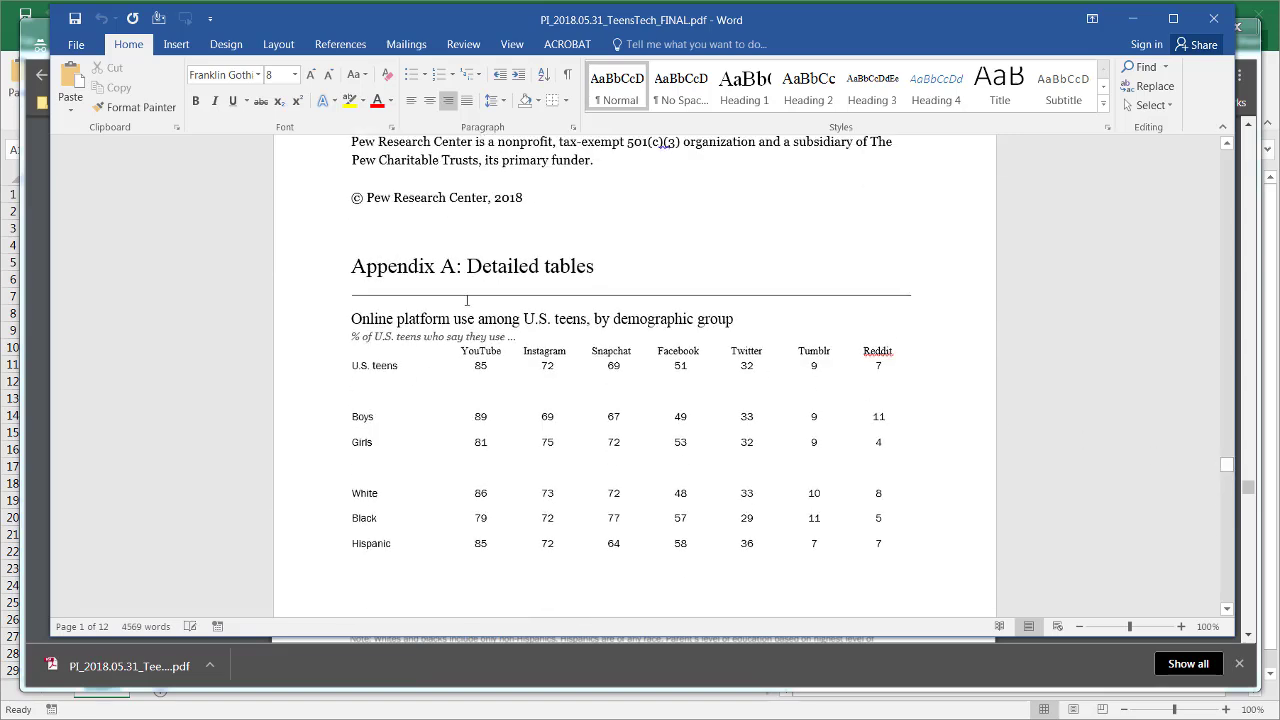
pyautogui.click(356, 319)
pyautogui.moveTo(356, 319); pyautogui.dragTo(899, 168)
pyautogui.hotkey('ctrl', 'c')
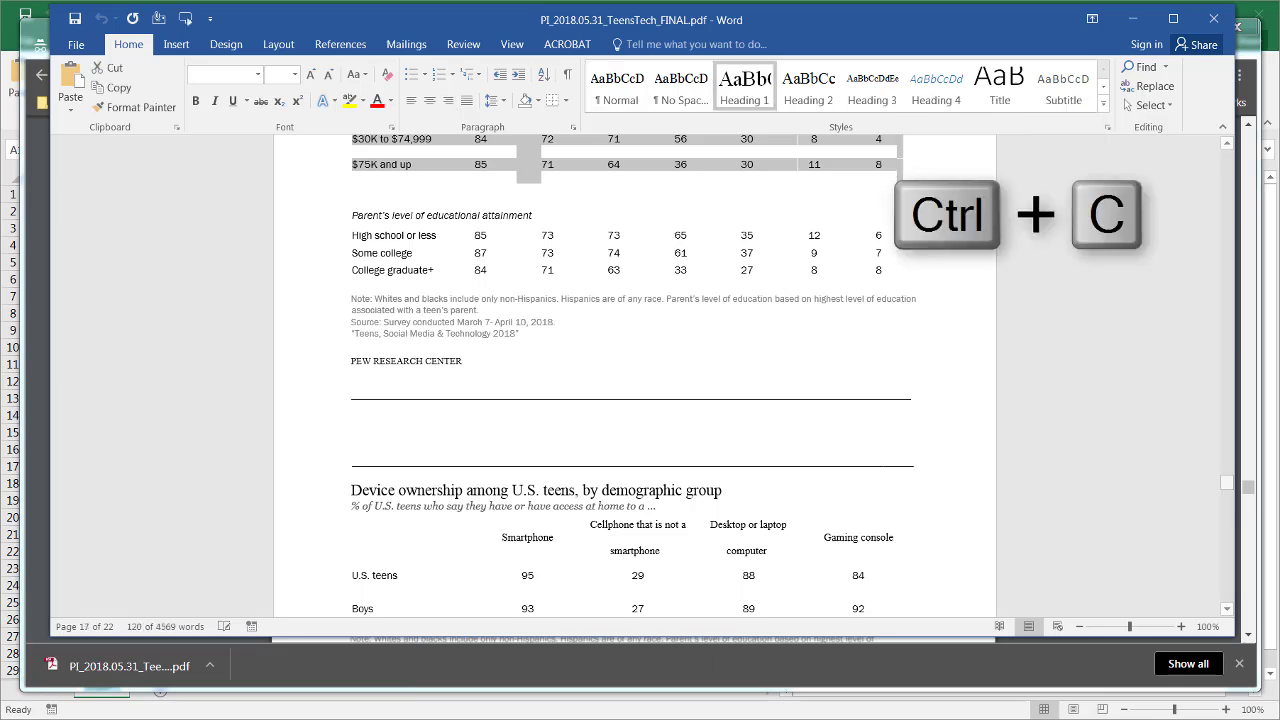
# Step: Paste the table into A1 of the blank Excel sheet using Match Destination Formatting
pyautogui.click(7, 40)
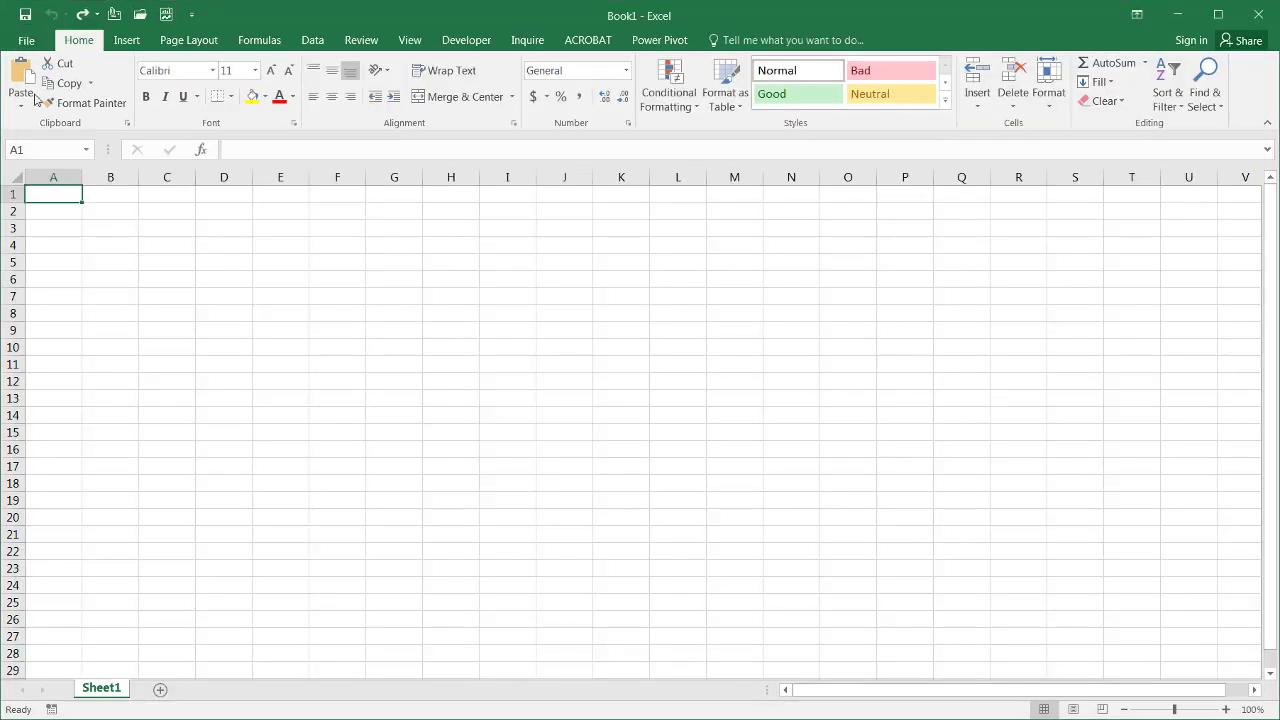
pyautogui.click(21, 100)
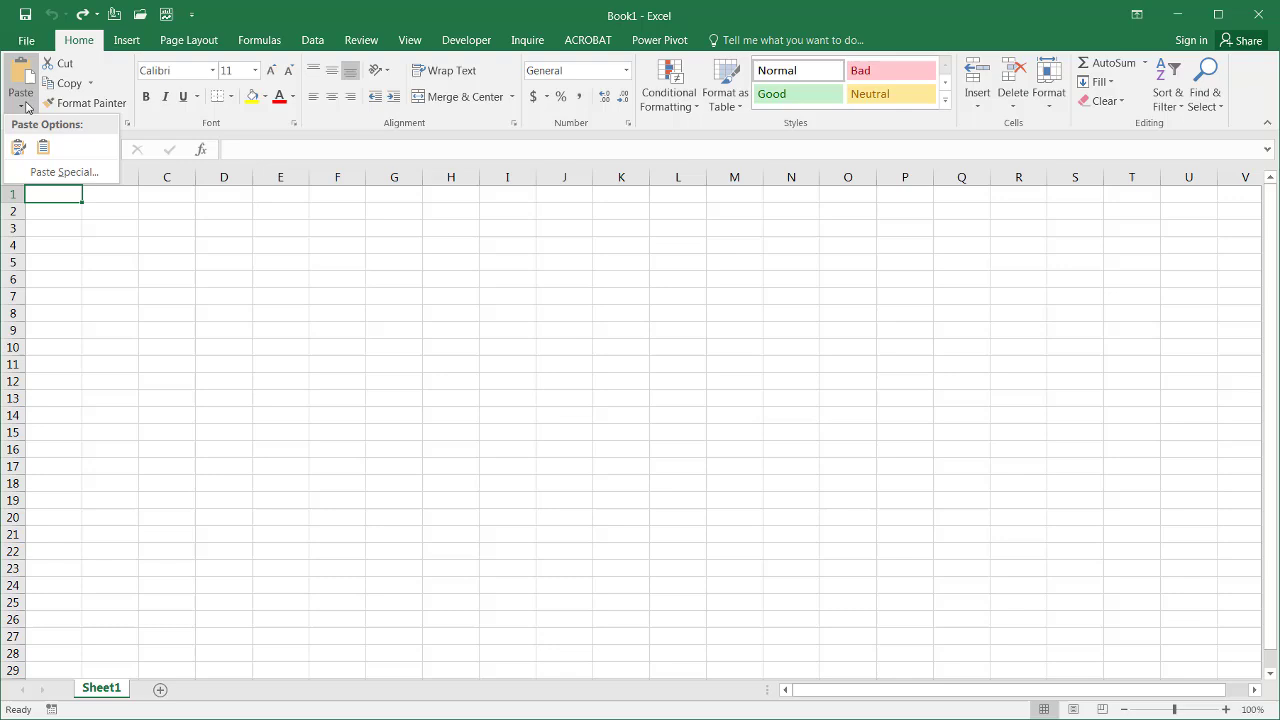
pyautogui.click(44, 150)
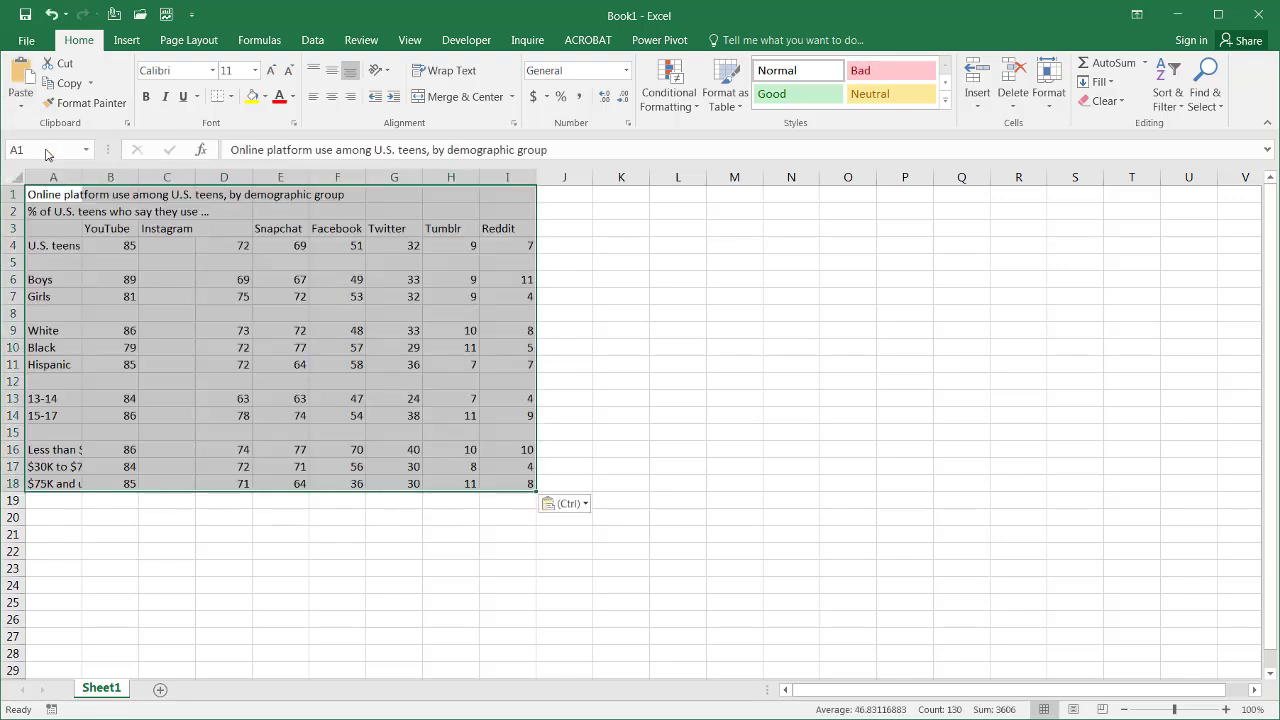
# Step: Delete title rows 1–2 so the platform headers sit in row 1
pyautogui.moveTo(12, 192); pyautogui.dragTo(13, 204)
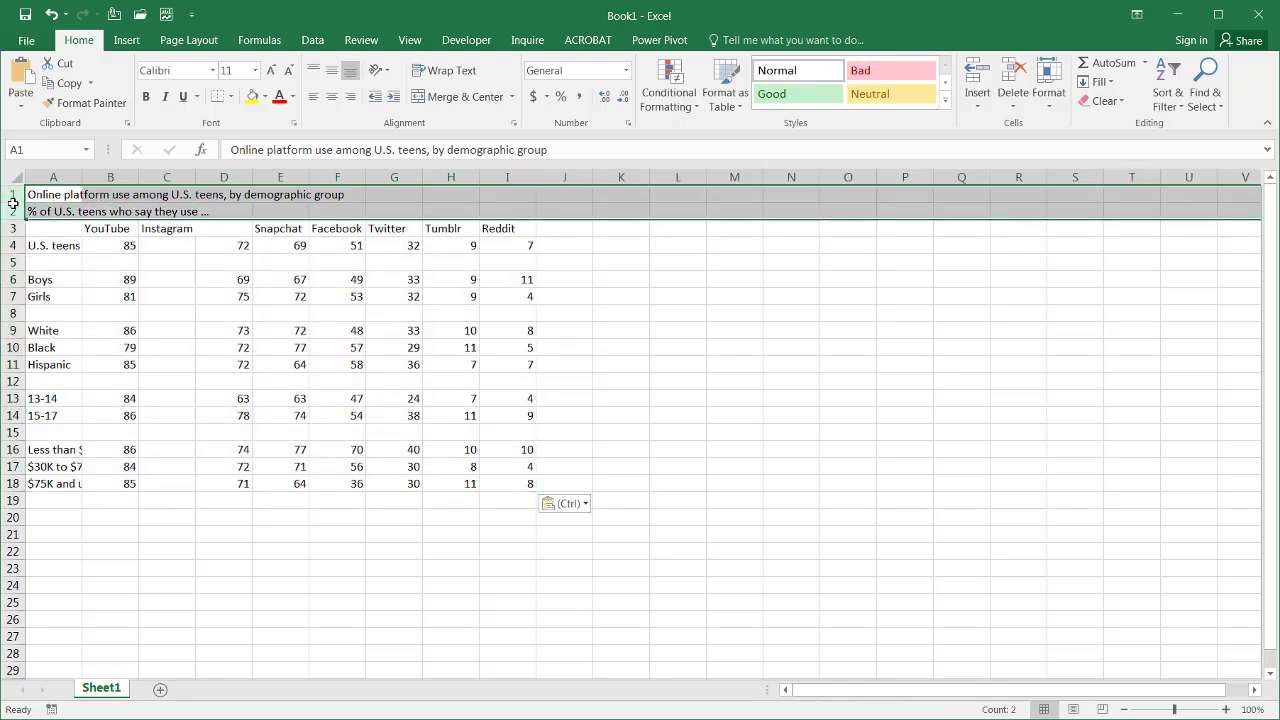
pyautogui.rightClick(13, 204)
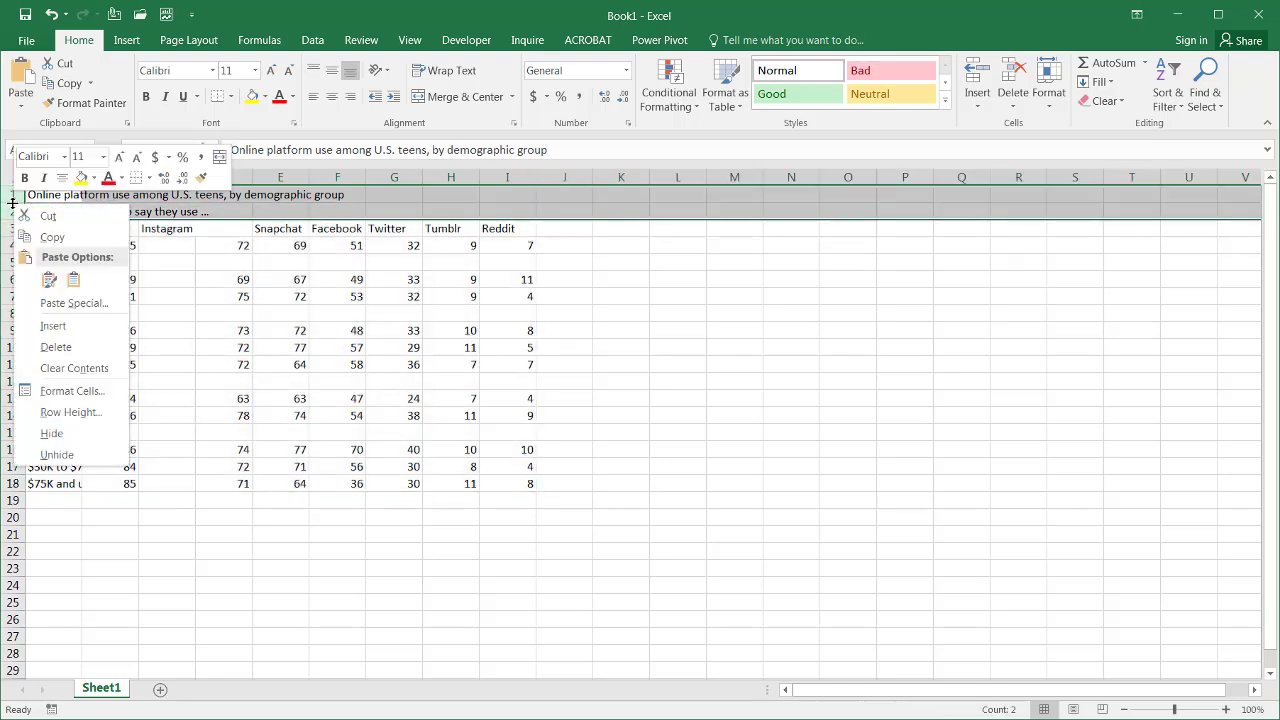
pyautogui.click(72, 347)
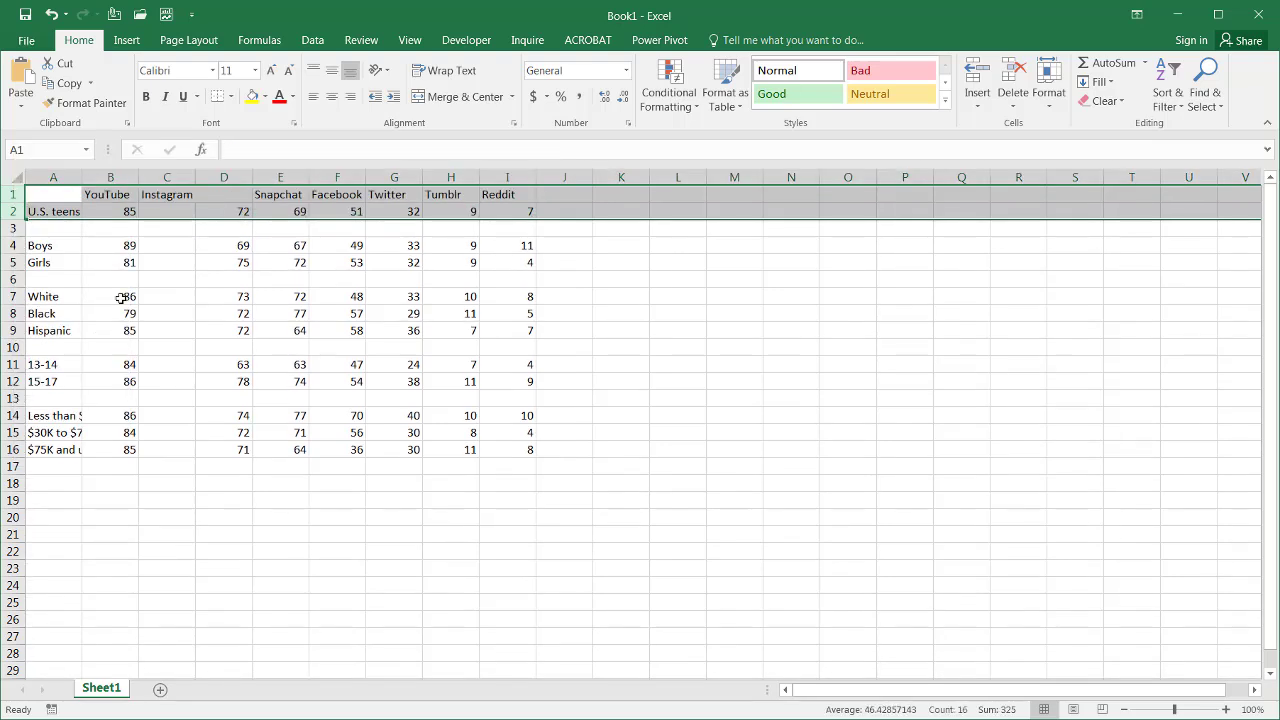
pyautogui.click(178, 195)
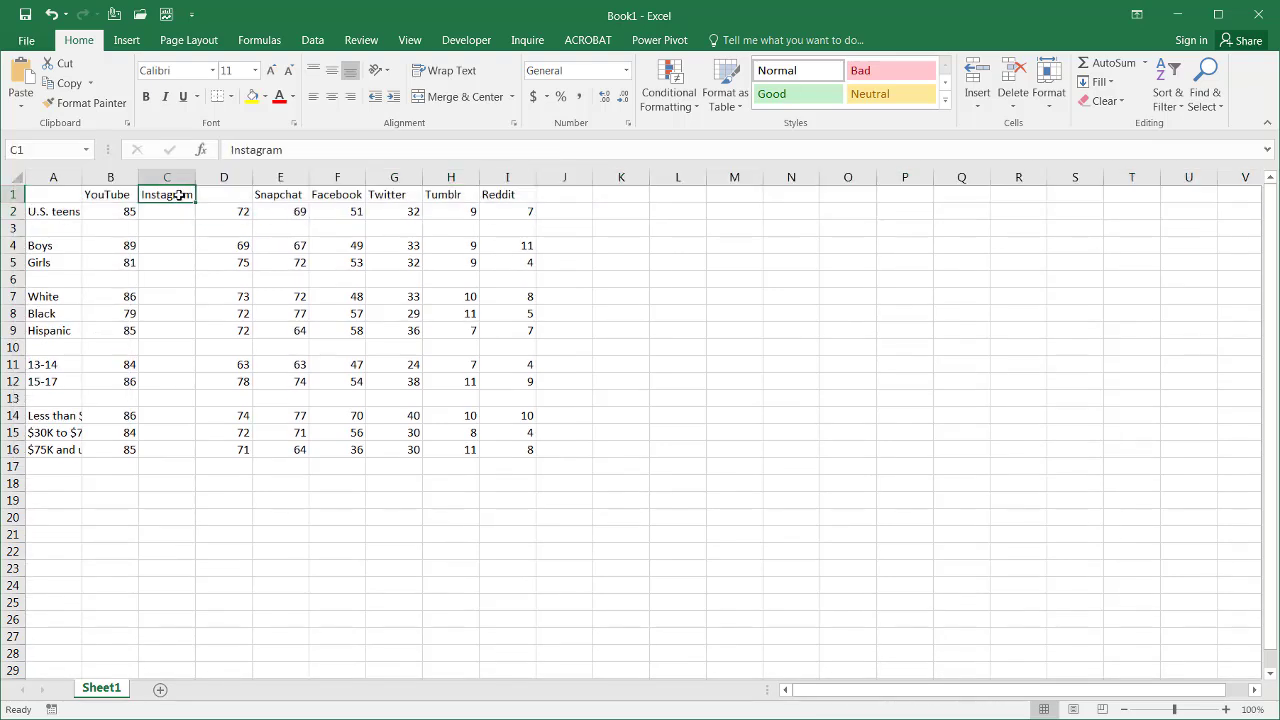
# Step: Move the Instagram heading from C1 to D1 and delete the empty column C
pyautogui.moveTo(178, 195); pyautogui.dragTo(231, 197)
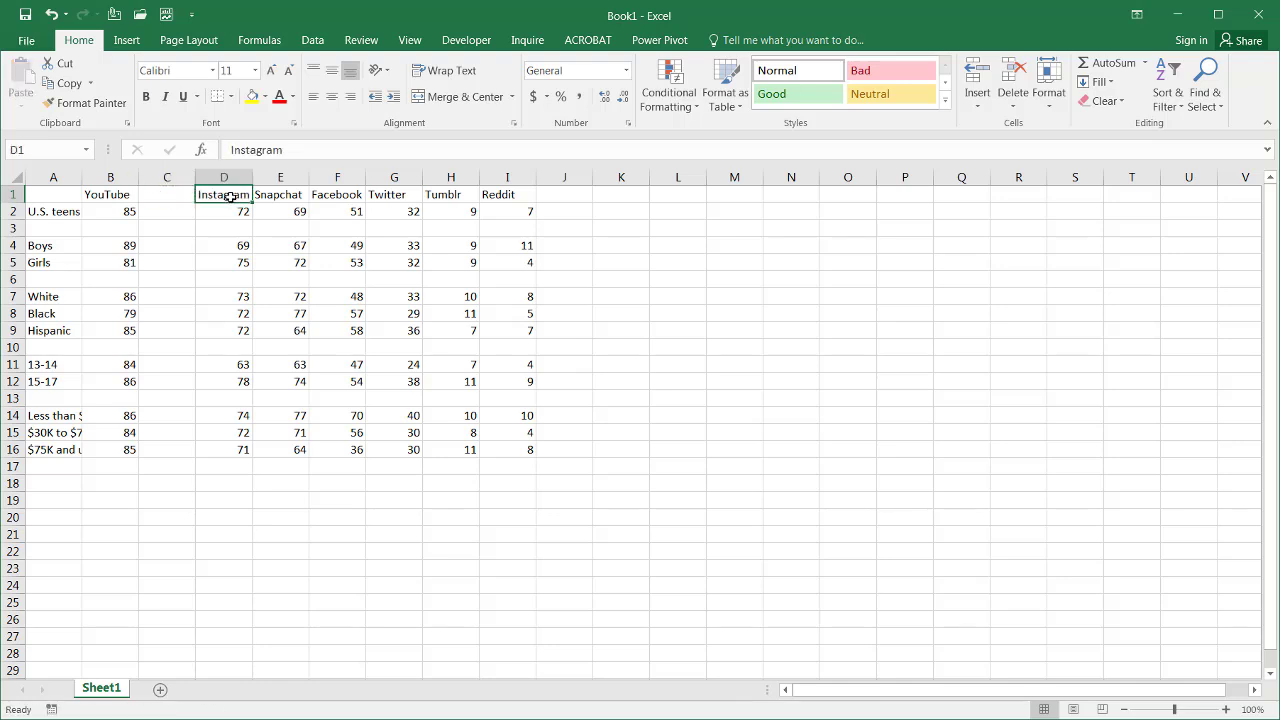
pyautogui.click(177, 177)
pyautogui.rightClick(182, 180)
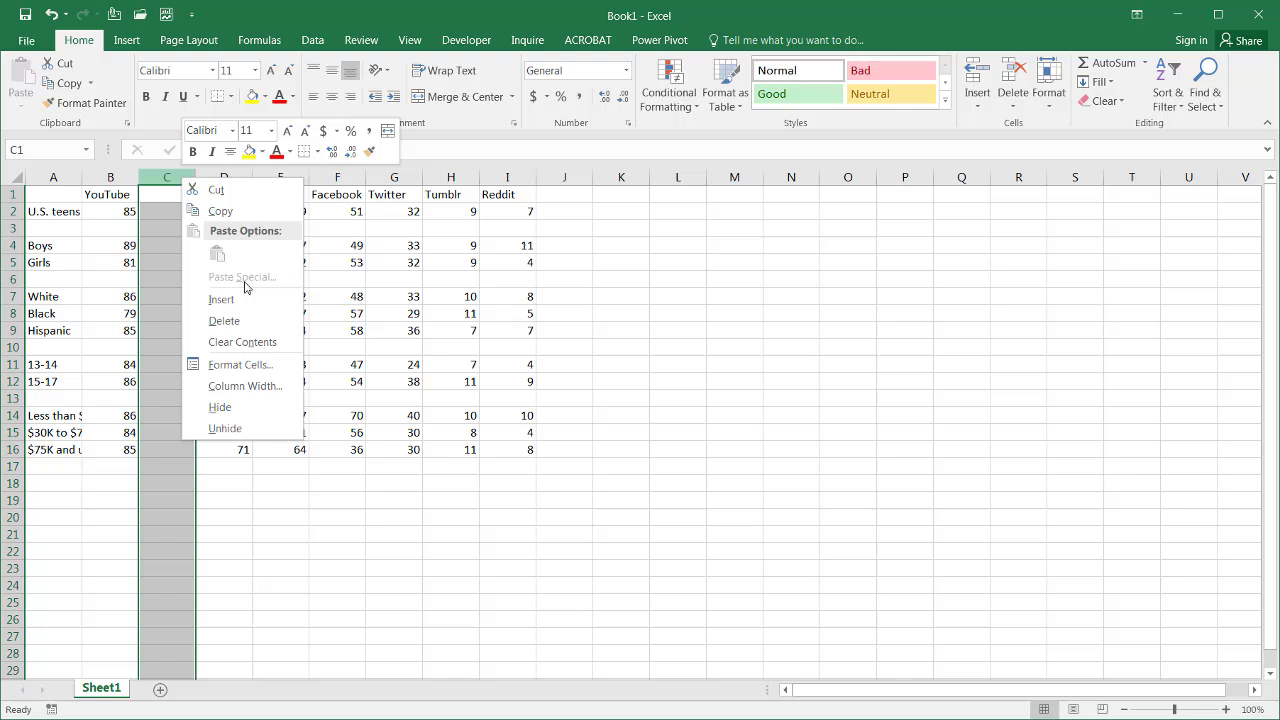
pyautogui.click(240, 320)
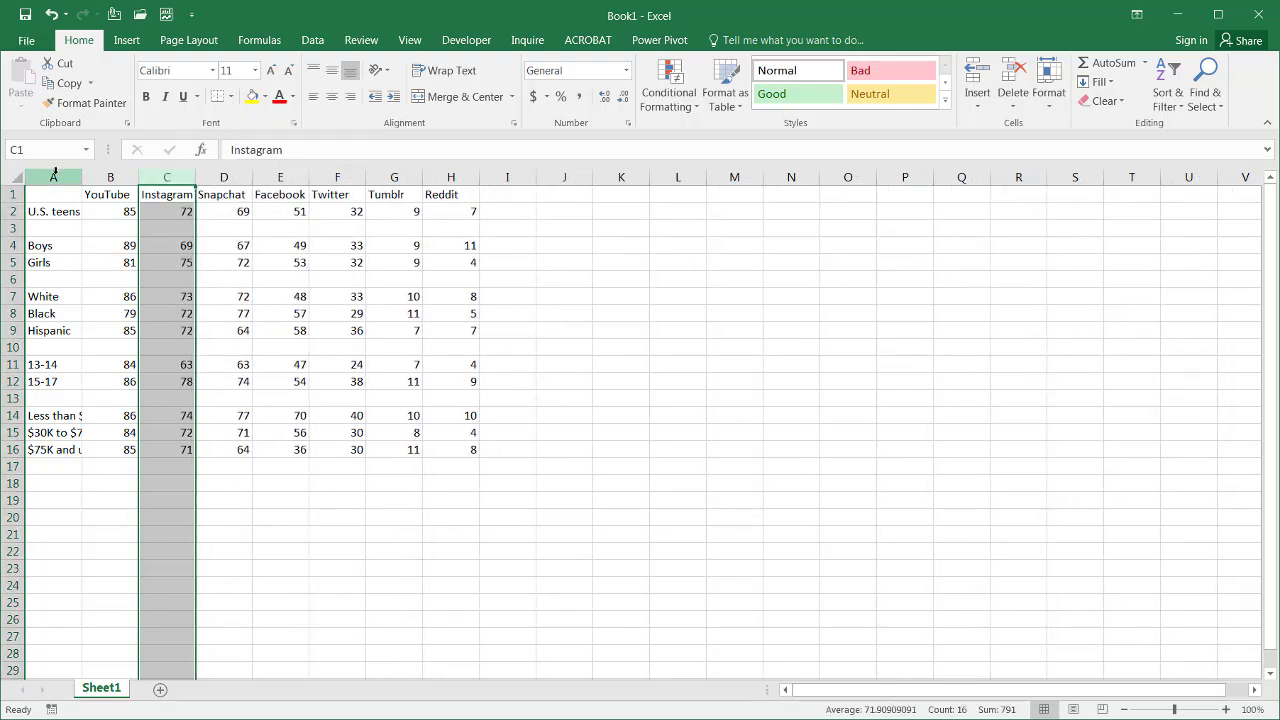
# Step: AutoFit columns A through H to their full contents
pyautogui.moveTo(55, 172); pyautogui.dragTo(437, 173)
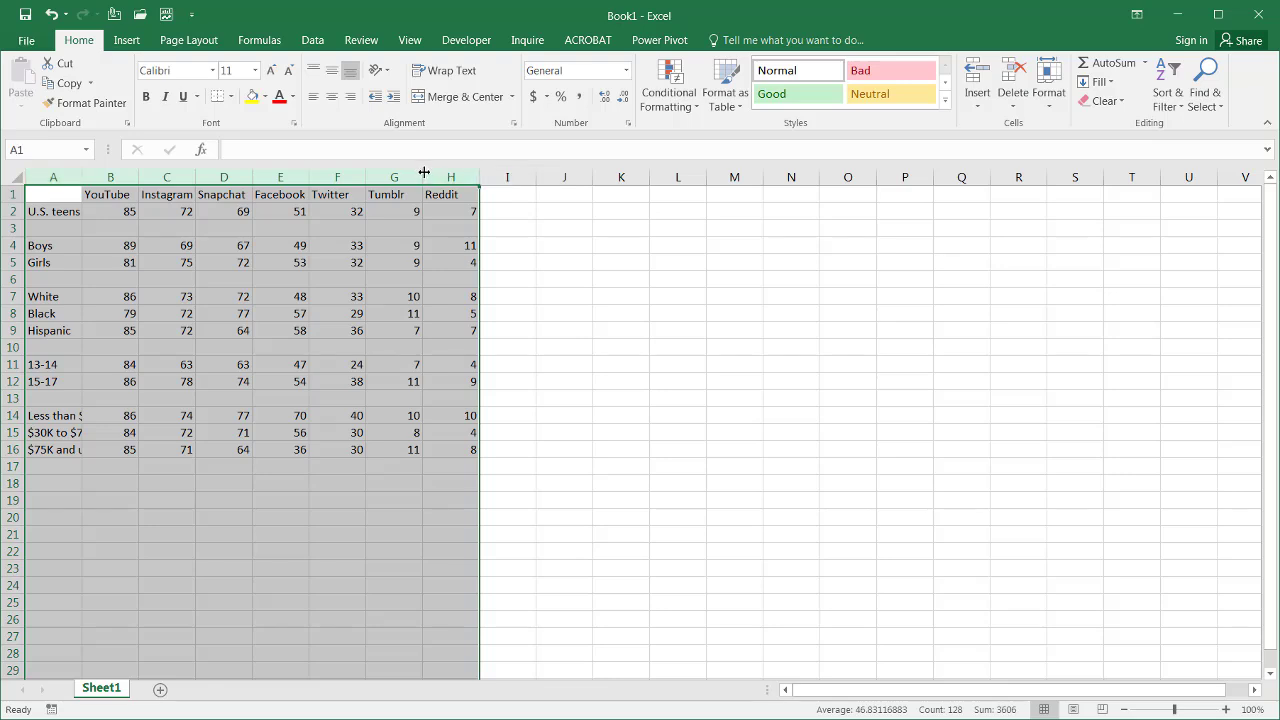
pyautogui.doubleClick(423, 172)
pyautogui.click(555, 322)
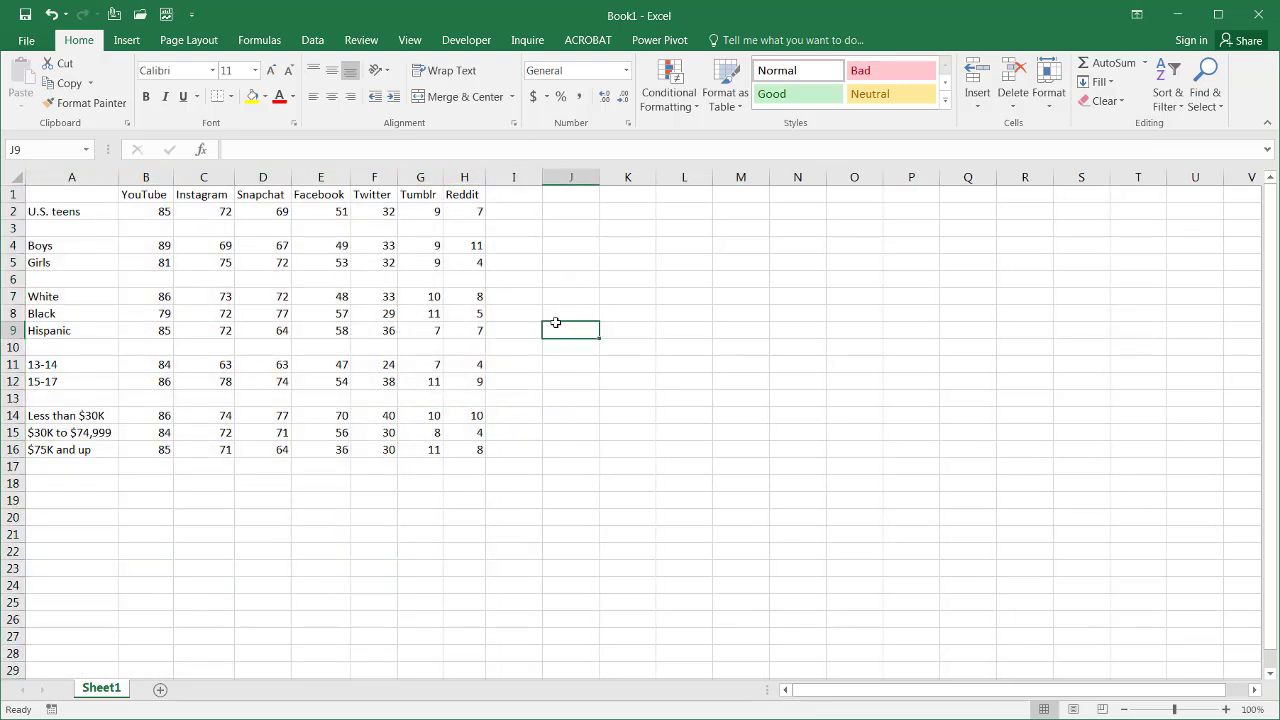
# Step: Delete the blank spacer rows 3, 6, 10 and 13 in one operation
pyautogui.click(14, 230)
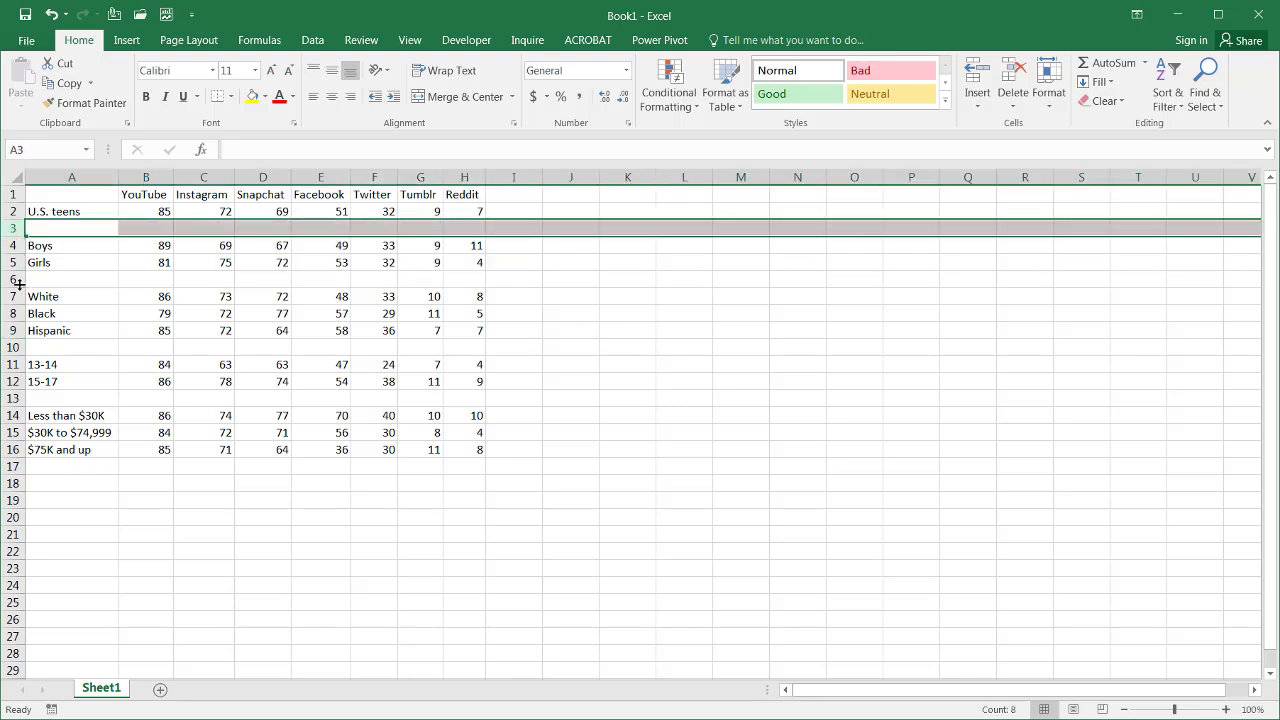
pyautogui.keyDown('shift'); pyautogui.click(13, 280); pyautogui.keyUp('shift')
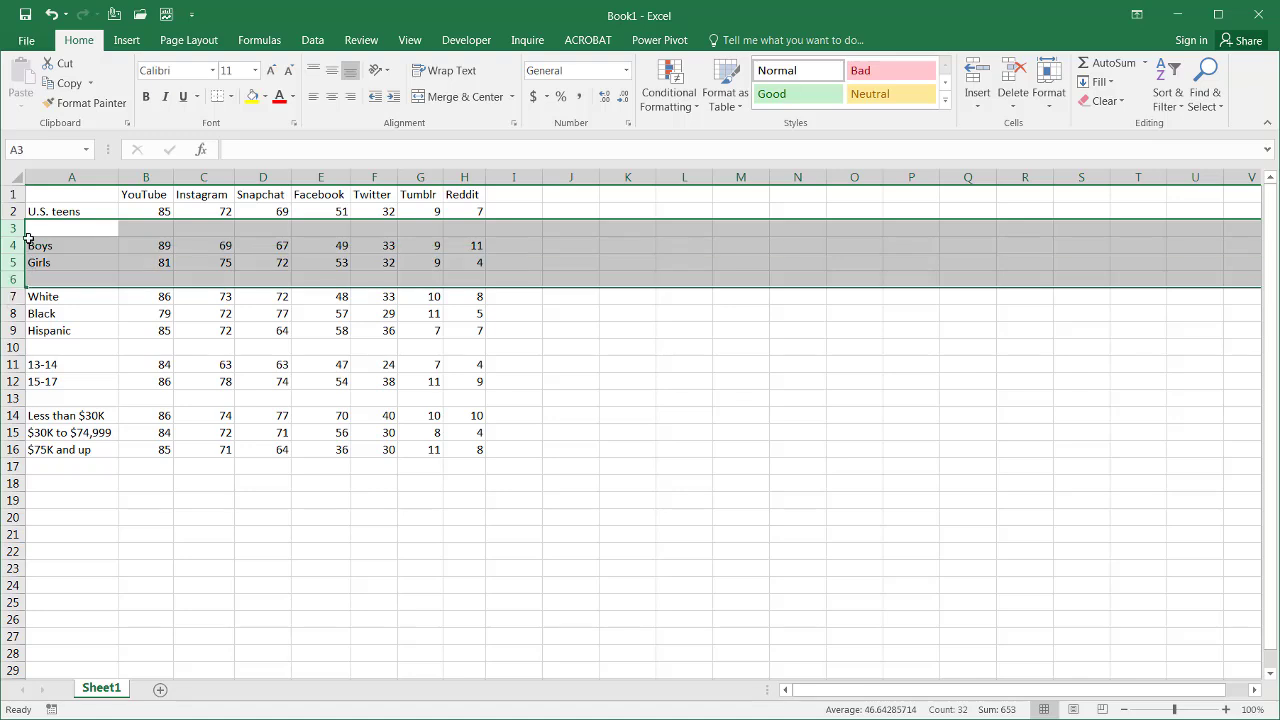
pyautogui.click(17, 230)
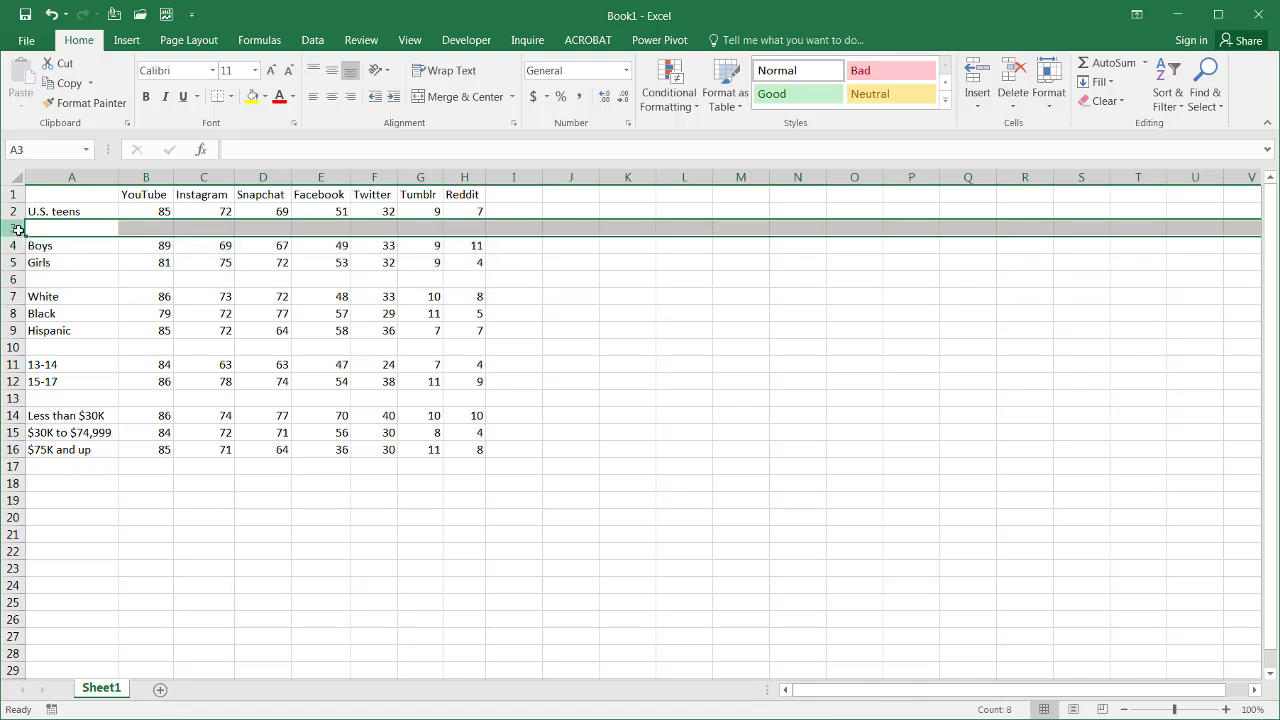
pyautogui.keyDown('ctrl'); pyautogui.click(17, 280); pyautogui.keyUp('ctrl')
pyautogui.keyDown('ctrl'); pyautogui.click(14, 347); pyautogui.keyUp('ctrl')
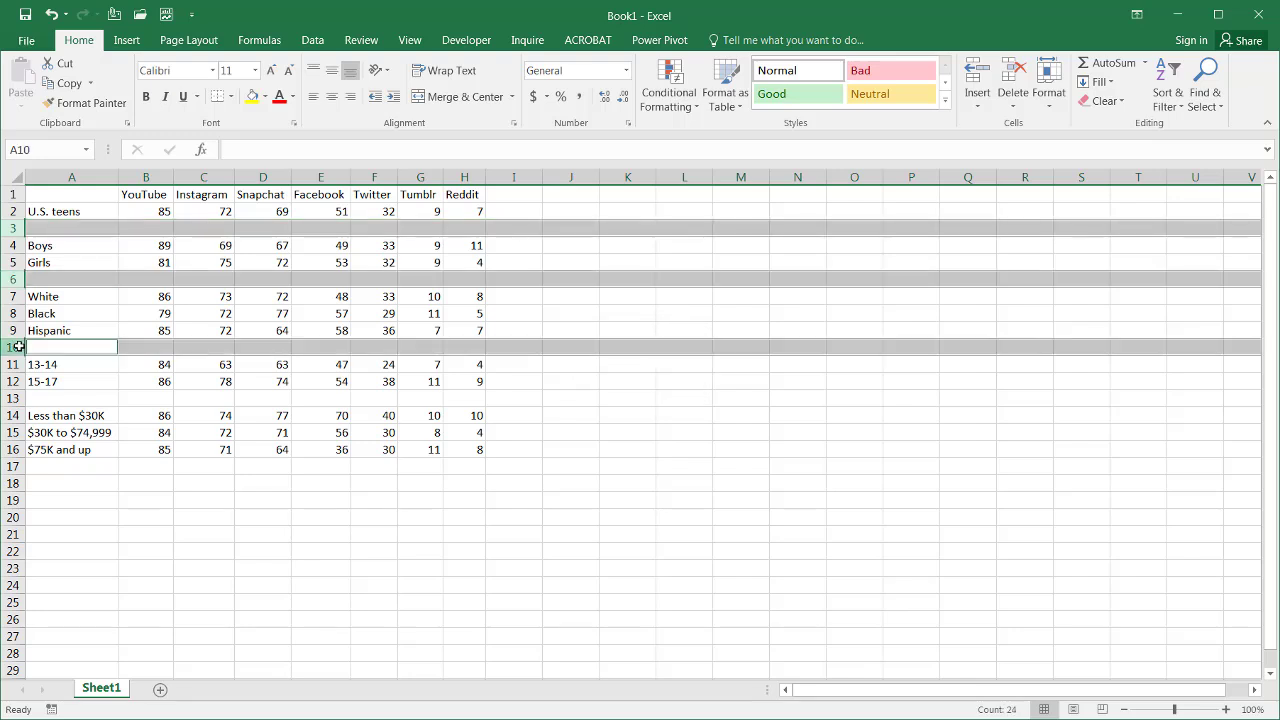
pyautogui.keyDown('ctrl'); pyautogui.click(13, 398); pyautogui.keyUp('ctrl')
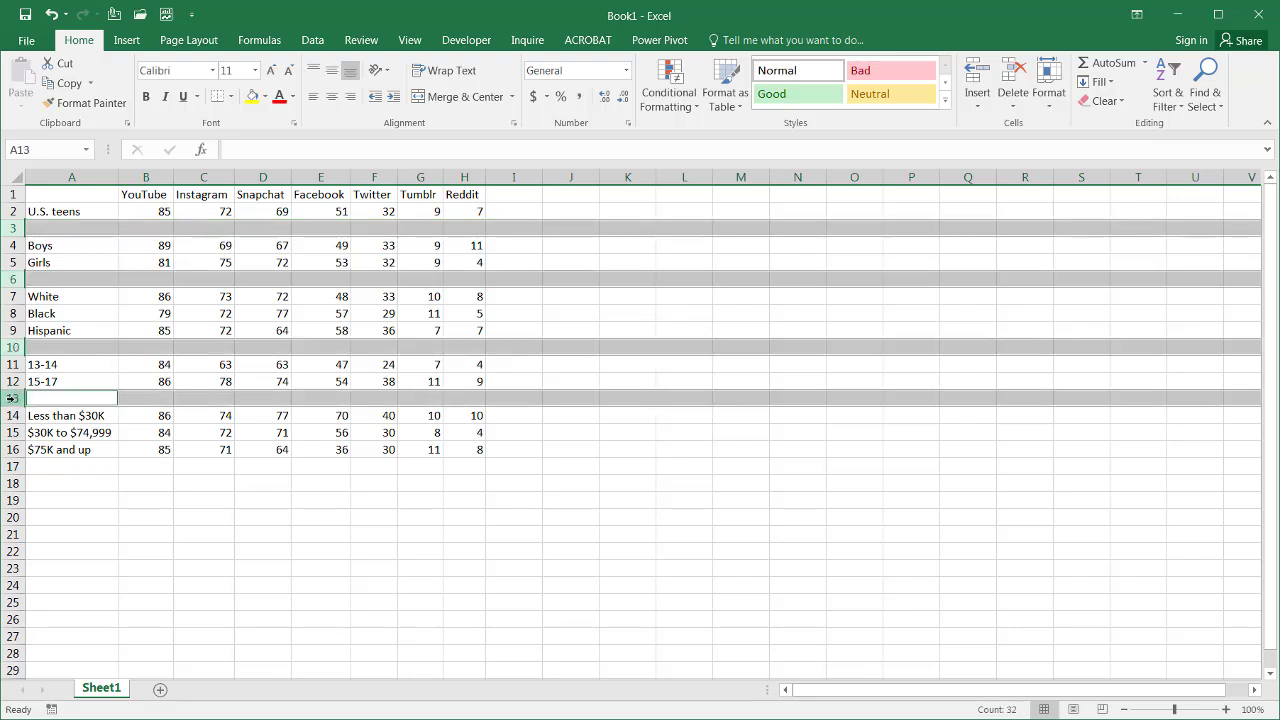
pyautogui.rightClick(13, 398)
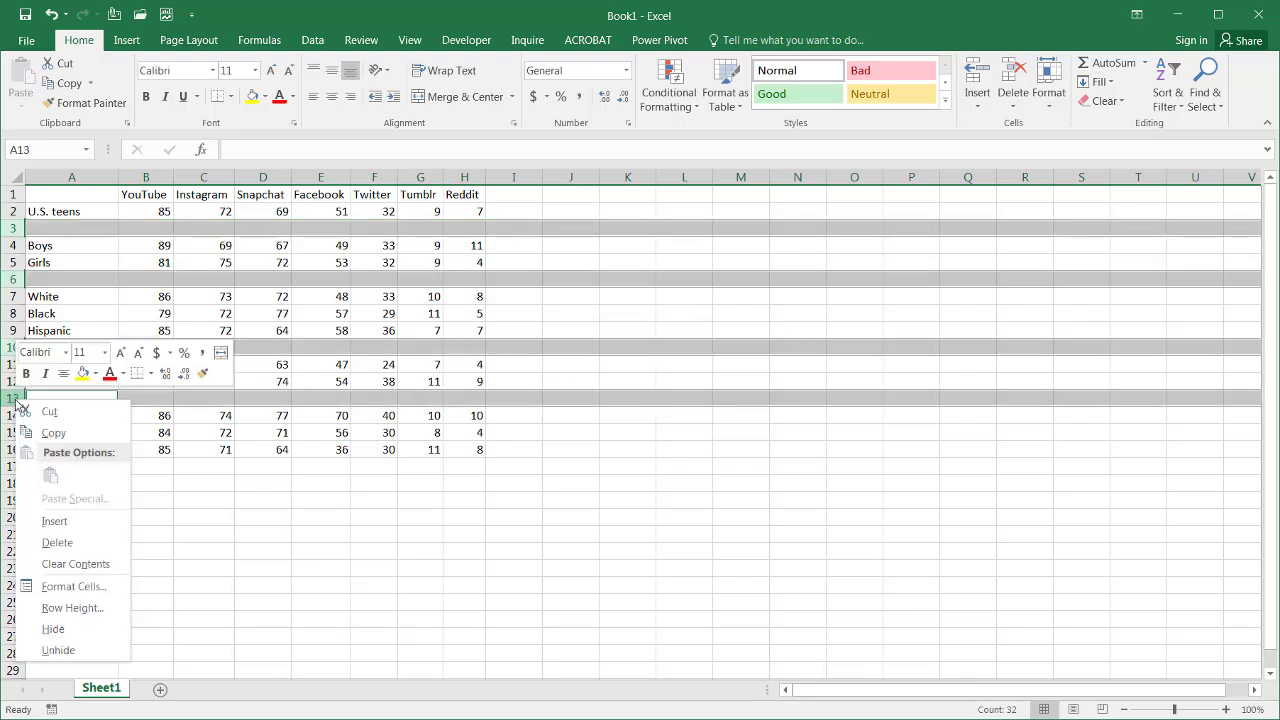
pyautogui.click(105, 548)
pyautogui.click(305, 517)
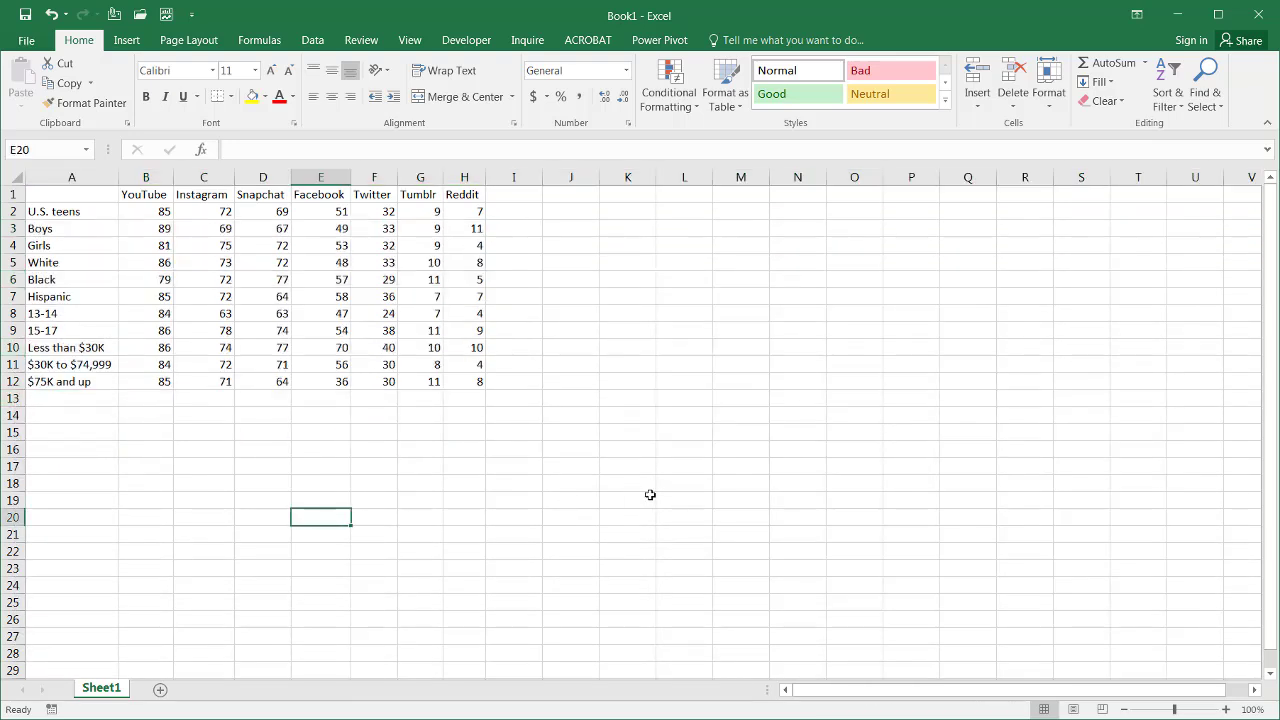